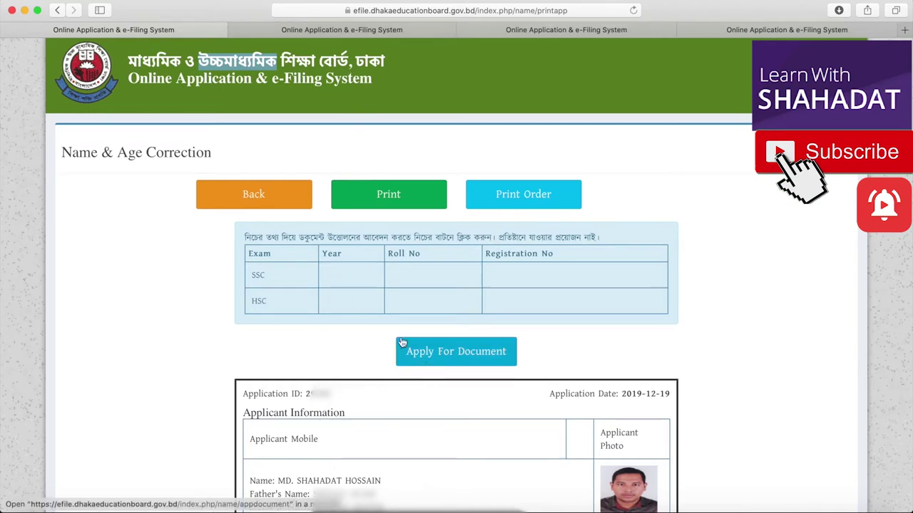
Switch to the document application form tab and open the আবেদনের বিষয় subject list.
{"action": "left_click", "coordinate": [388, 34]}
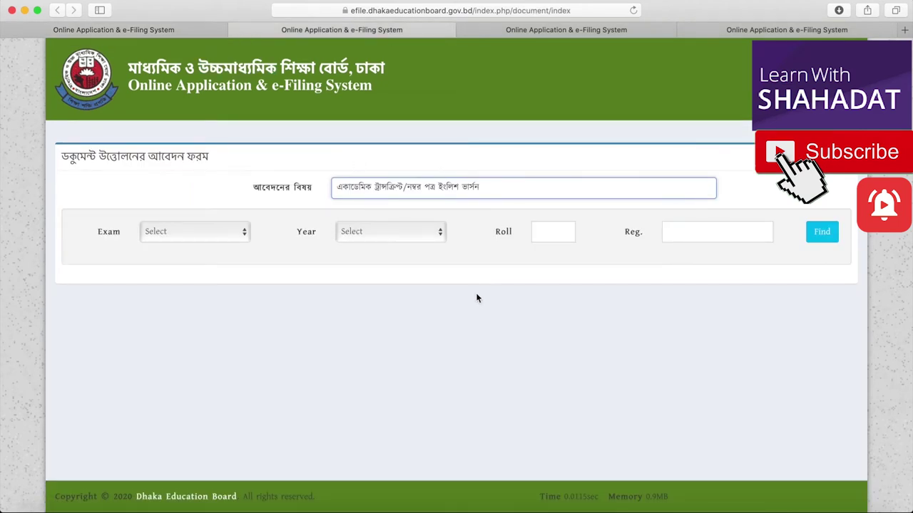
{"action": "left_click", "coordinate": [506, 193]}
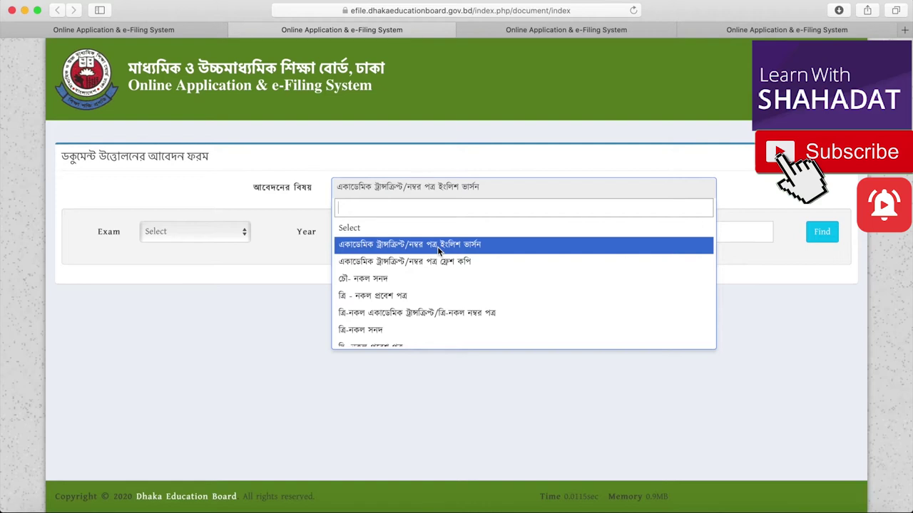
{"action": "scroll", "coordinate": [438, 251], "scroll_direction": "down", "scroll_amount": 10}
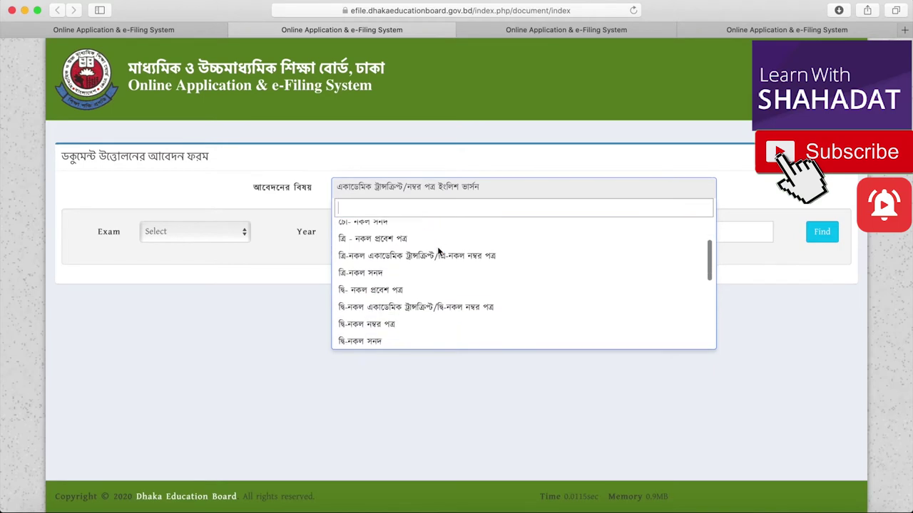
{"action": "scroll", "coordinate": [438, 253], "scroll_direction": "down", "scroll_amount": 2}
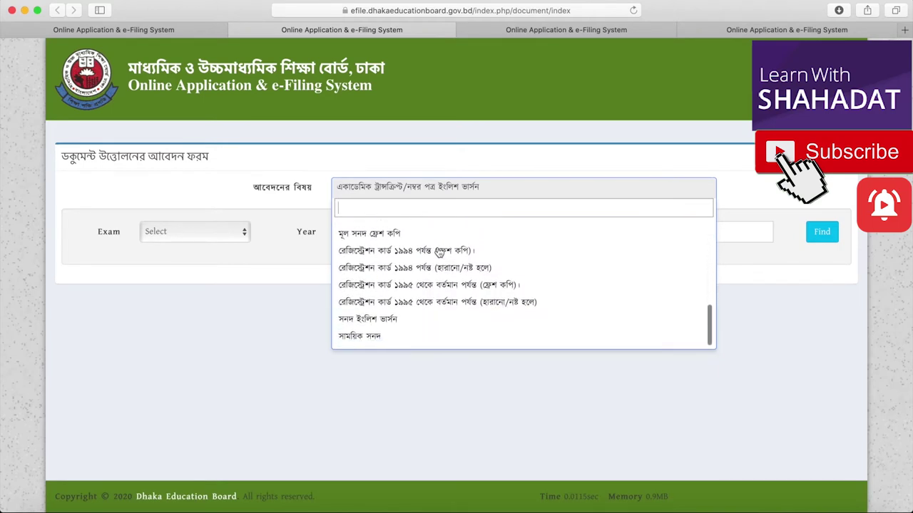
{"action": "scroll", "coordinate": [438, 251], "scroll_direction": "up", "scroll_amount": 5}
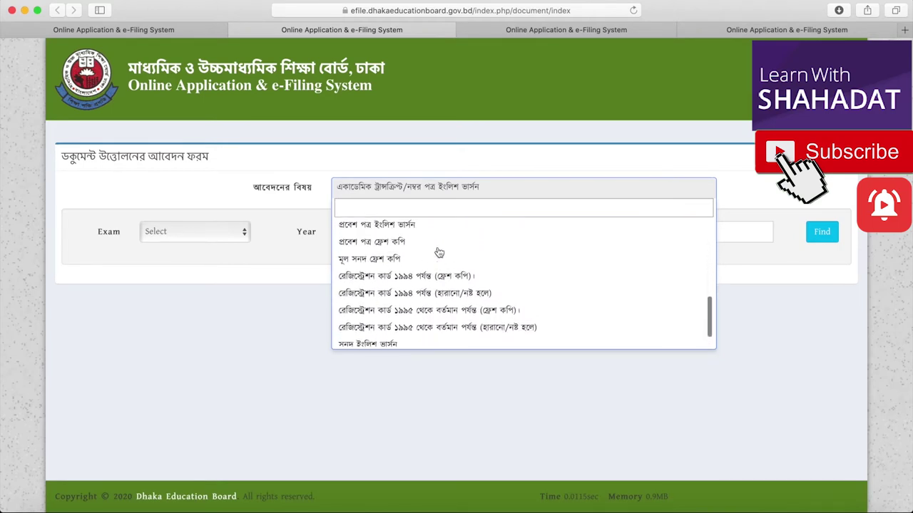
{"action": "scroll", "coordinate": [439, 251], "scroll_direction": "up", "scroll_amount": 8}
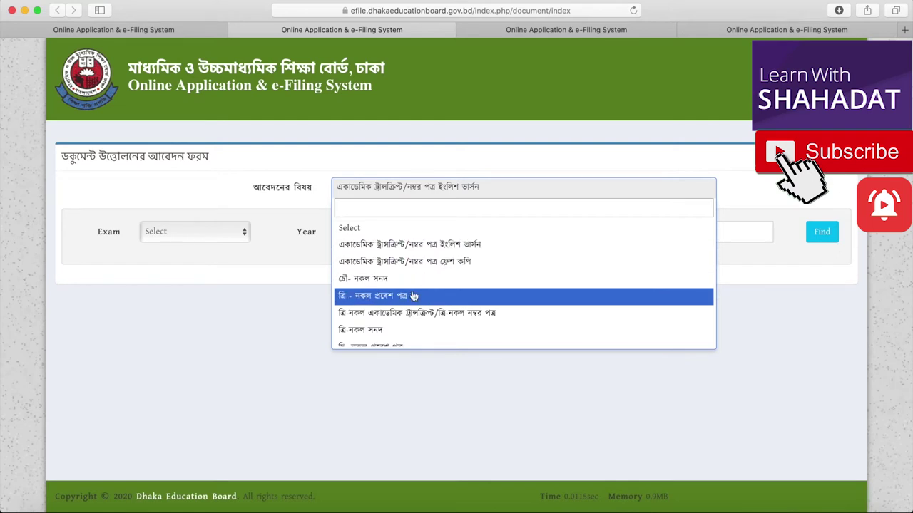
{"action": "scroll", "coordinate": [417, 285], "scroll_direction": "down", "scroll_amount": 5}
{"action": "scroll", "coordinate": [418, 277], "scroll_direction": "down", "scroll_amount": 2}
{"action": "scroll", "coordinate": [393, 298], "scroll_direction": "down", "scroll_amount": 3}
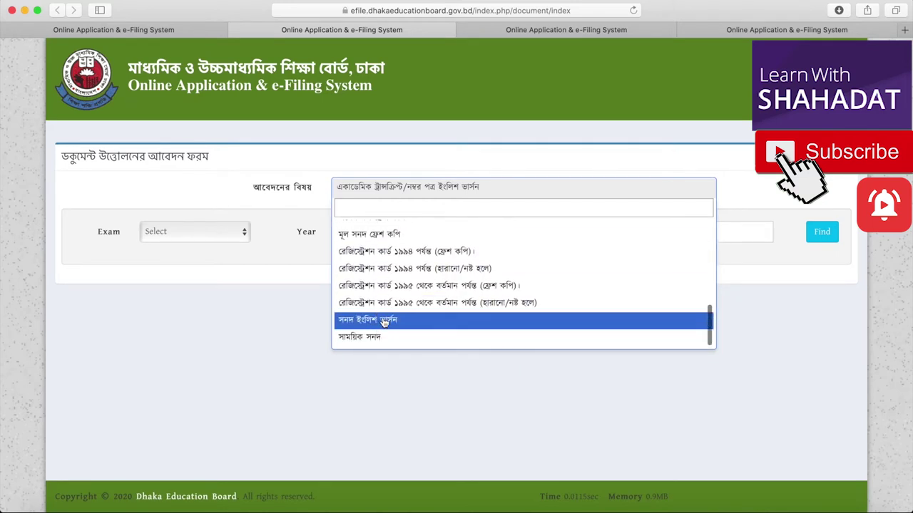
{"action": "scroll", "coordinate": [399, 300], "scroll_direction": "up", "scroll_amount": 4}
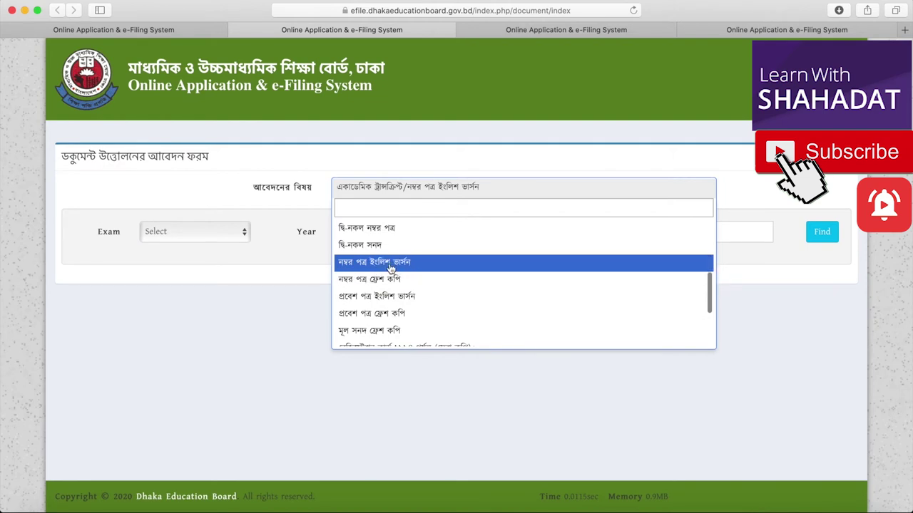
{"action": "scroll", "coordinate": [392, 268], "scroll_direction": "up", "scroll_amount": 5}
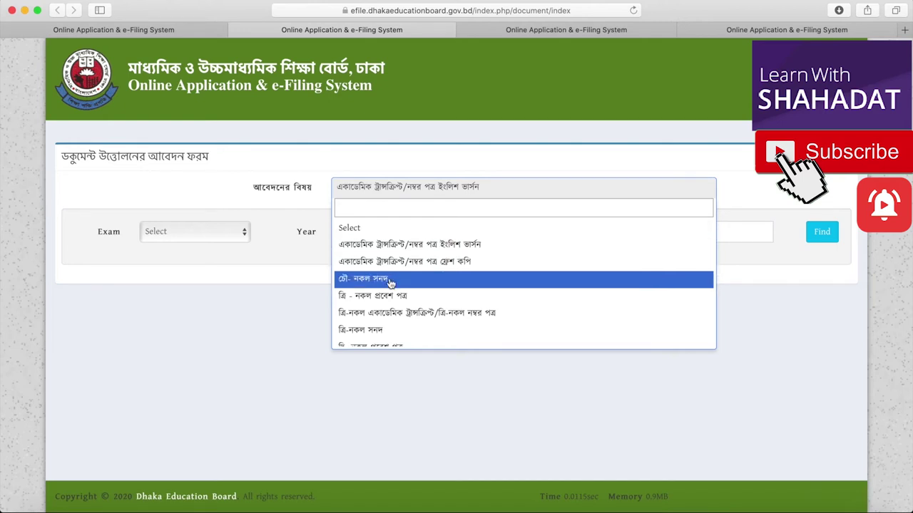
{"action": "scroll", "coordinate": [396, 298], "scroll_direction": "down", "scroll_amount": 3}
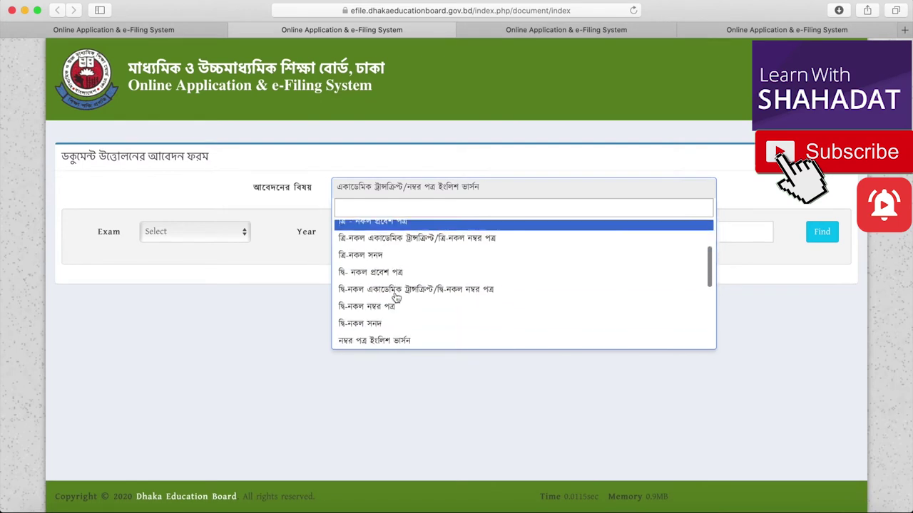
{"action": "scroll", "coordinate": [396, 298], "scroll_direction": "down", "scroll_amount": 4}
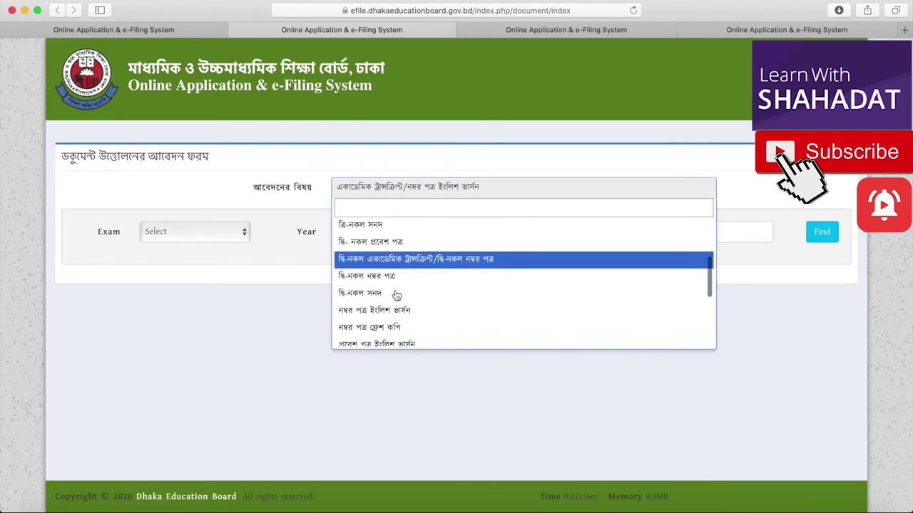
{"action": "scroll", "coordinate": [397, 296], "scroll_direction": "down", "scroll_amount": 4}
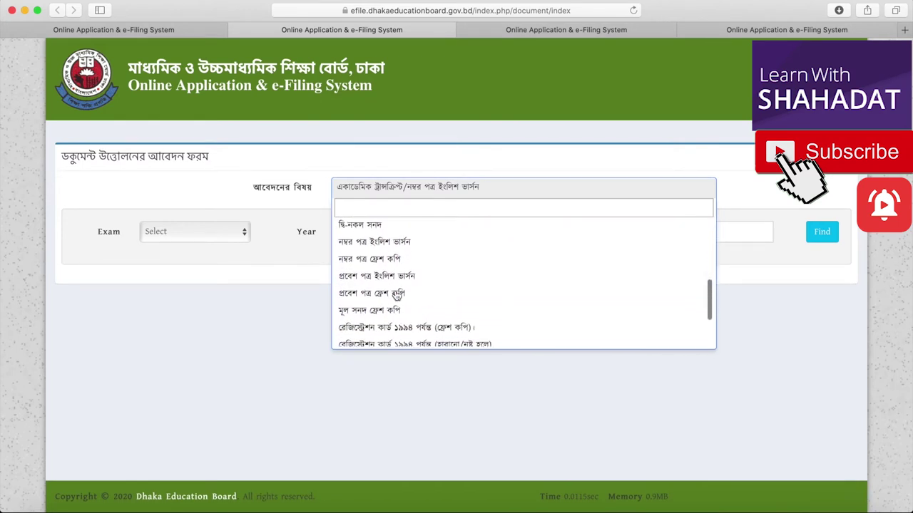
{"action": "scroll", "coordinate": [396, 296], "scroll_direction": "down", "scroll_amount": 2}
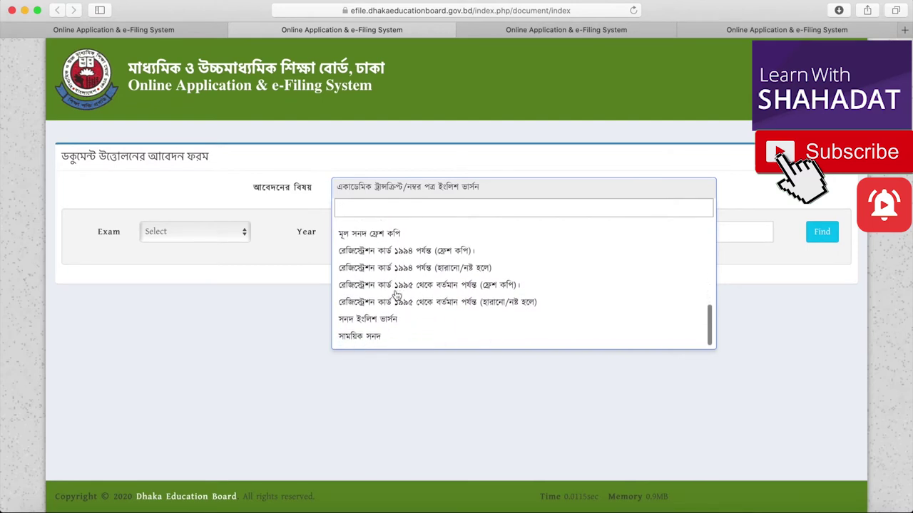
{"action": "scroll", "coordinate": [396, 296], "scroll_direction": "up", "scroll_amount": 8}
{"action": "scroll", "coordinate": [397, 296], "scroll_direction": "up", "scroll_amount": 6}
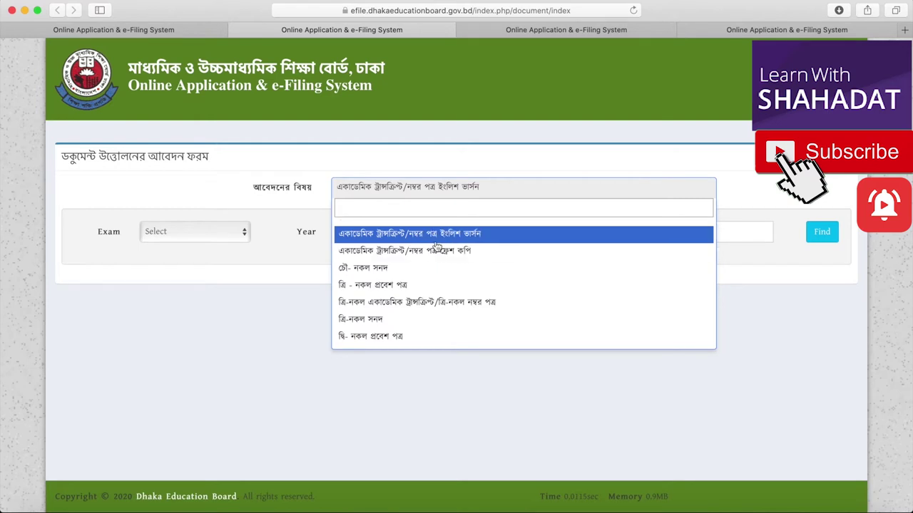
{"action": "scroll", "coordinate": [435, 246], "scroll_direction": "up", "scroll_amount": 1}
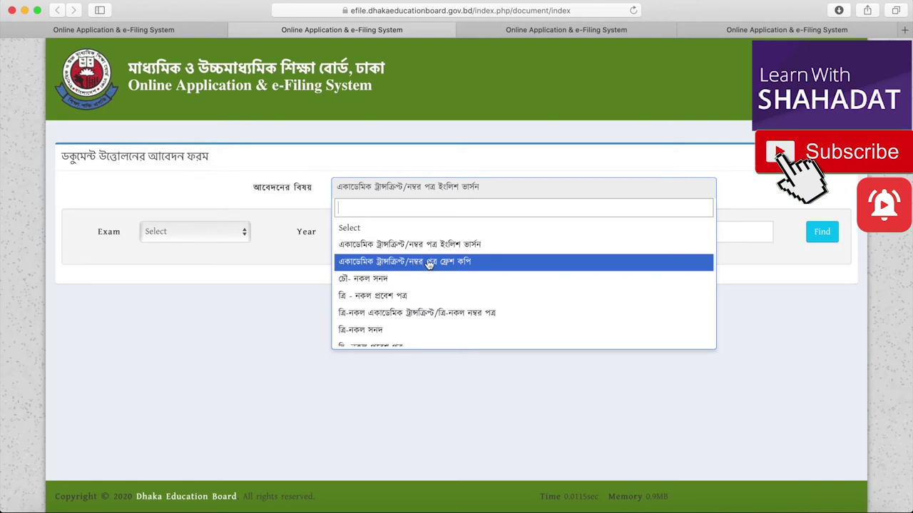
{"action": "scroll", "coordinate": [396, 316], "scroll_direction": "down", "scroll_amount": 5}
{"action": "scroll", "coordinate": [389, 321], "scroll_direction": "down", "scroll_amount": 3}
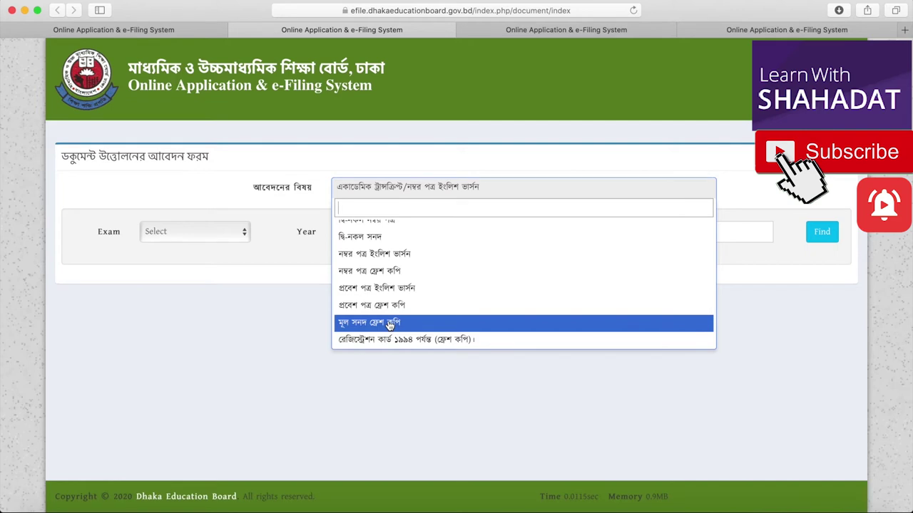
{"action": "scroll", "coordinate": [389, 325], "scroll_direction": "down", "scroll_amount": 4}
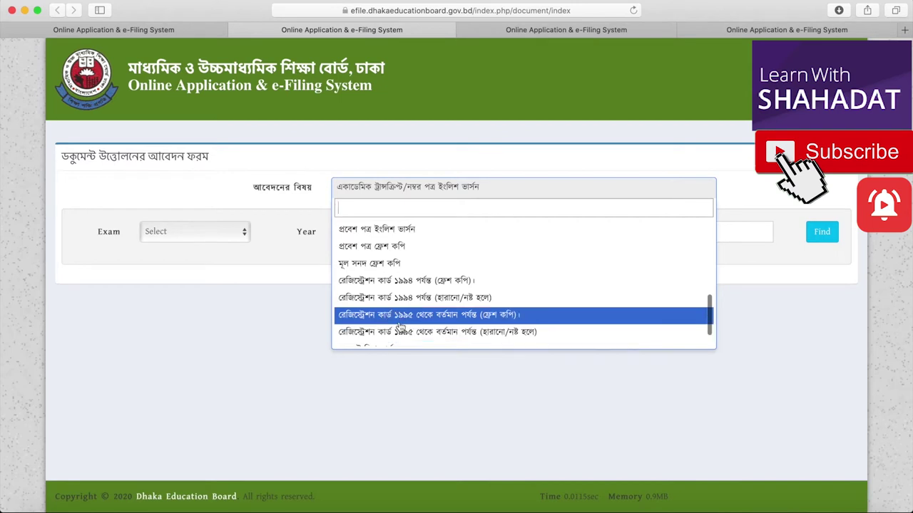
{"action": "scroll", "coordinate": [400, 330], "scroll_direction": "down", "scroll_amount": 2}
{"action": "scroll", "coordinate": [413, 314], "scroll_direction": "up", "scroll_amount": 4}
{"action": "scroll", "coordinate": [416, 311], "scroll_direction": "up", "scroll_amount": 10}
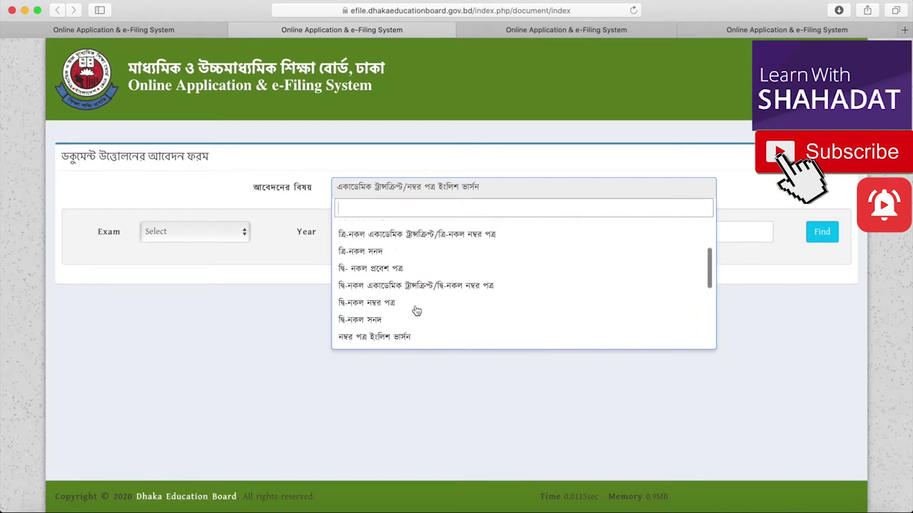
{"action": "scroll", "coordinate": [397, 327], "scroll_direction": "down", "scroll_amount": 5}
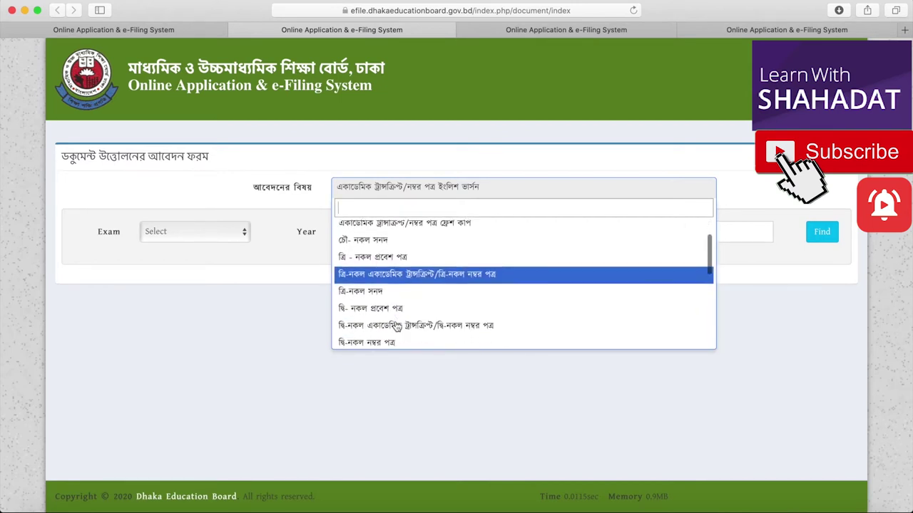
{"action": "scroll", "coordinate": [394, 326], "scroll_direction": "down", "scroll_amount": 1}
{"action": "scroll", "coordinate": [382, 324], "scroll_direction": "down", "scroll_amount": 1}
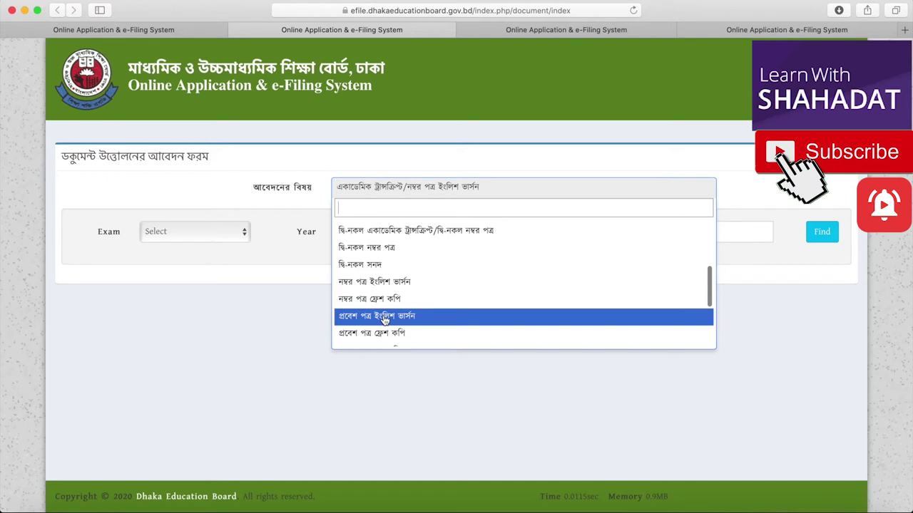
{"action": "scroll", "coordinate": [387, 319], "scroll_direction": "down", "scroll_amount": 2}
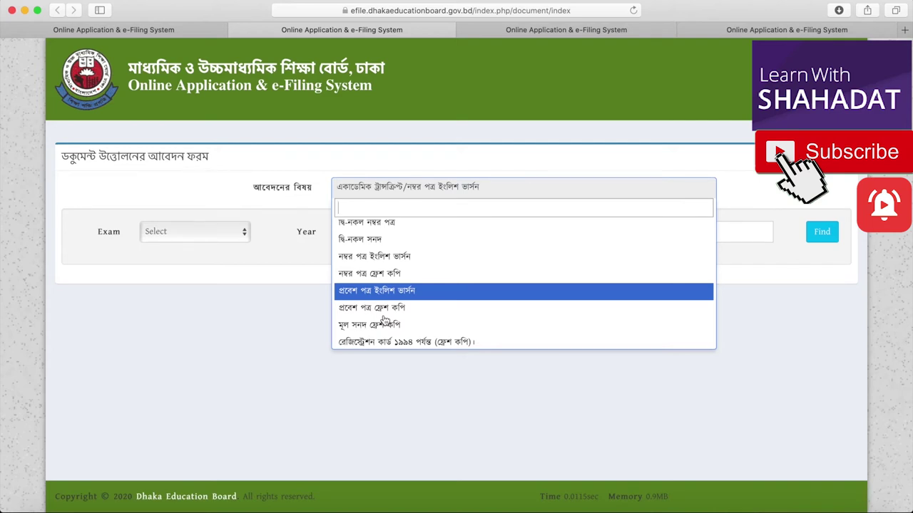
{"action": "scroll", "coordinate": [385, 321], "scroll_direction": "down", "scroll_amount": 3}
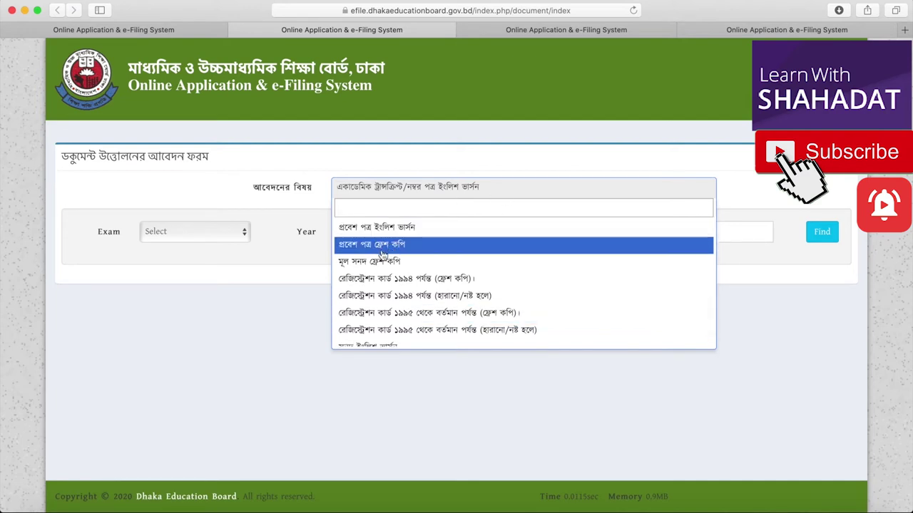
{"action": "left_click", "coordinate": [298, 267]}
{"action": "left_click", "coordinate": [207, 241]}
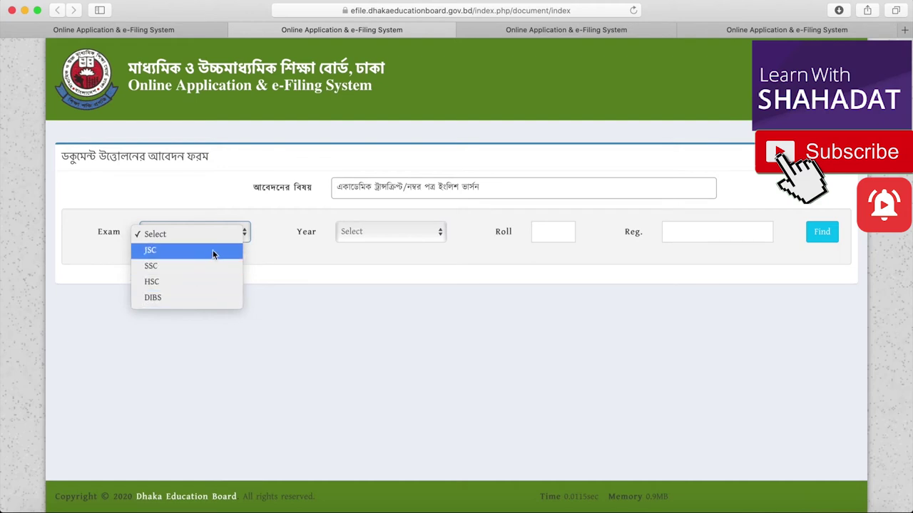
{"action": "left_click", "coordinate": [287, 249]}
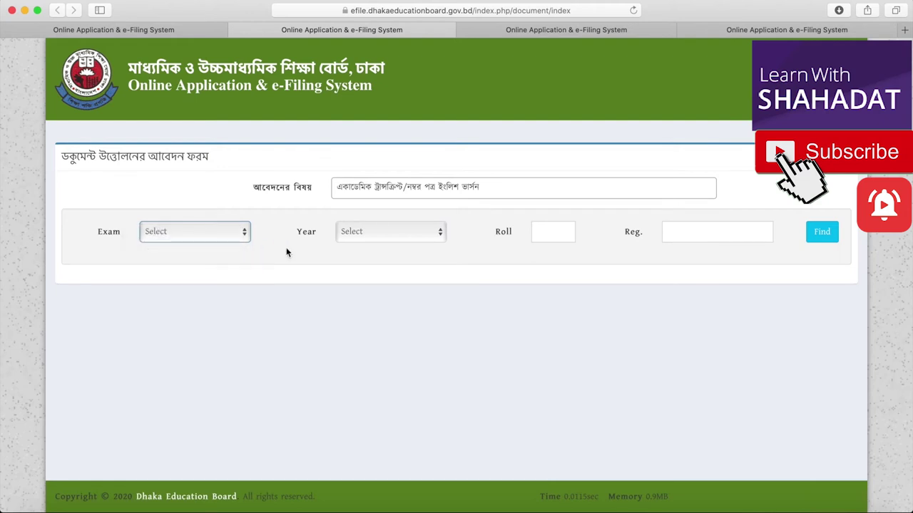
{"action": "left_click", "coordinate": [222, 233]}
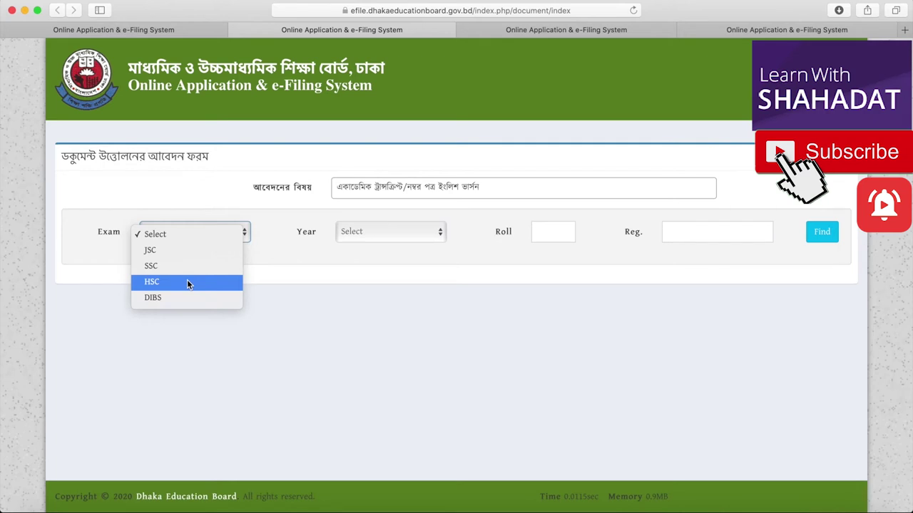
{"action": "left_click", "coordinate": [270, 239]}
{"action": "left_click", "coordinate": [238, 241]}
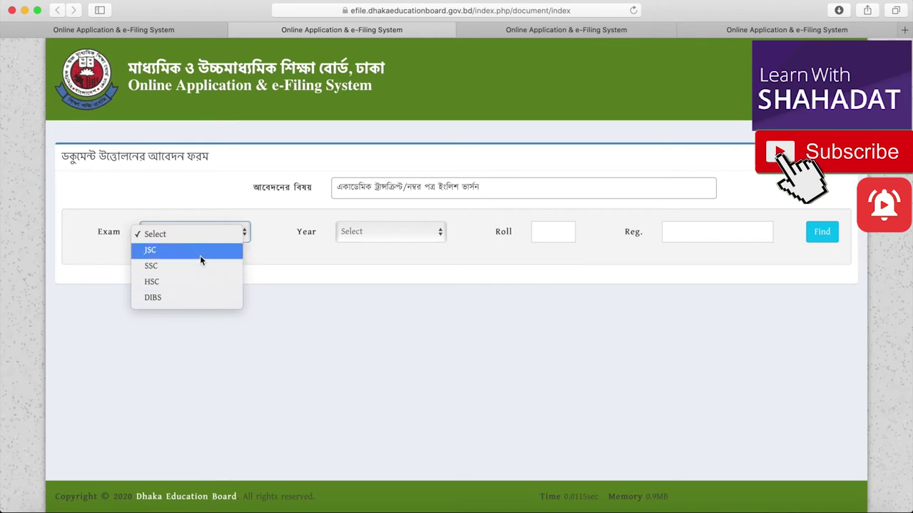
{"action": "left_click", "coordinate": [283, 258]}
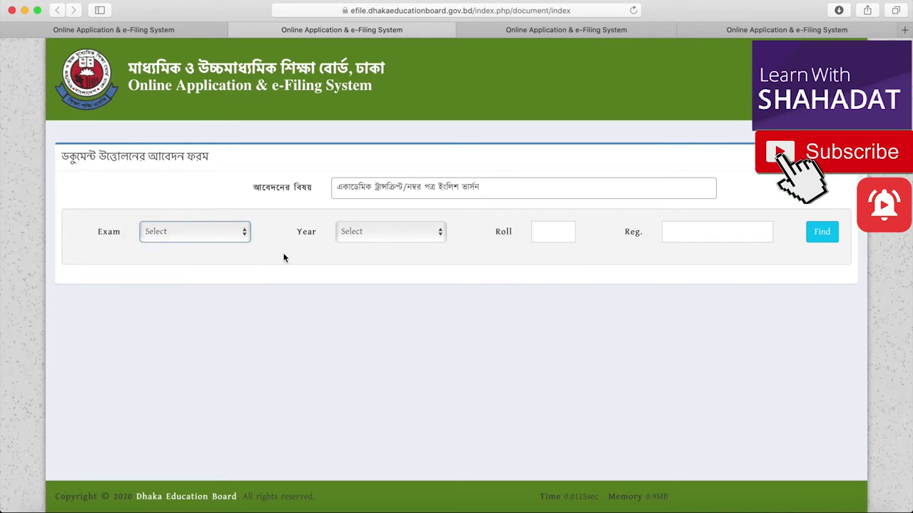
{"action": "left_click", "coordinate": [175, 238]}
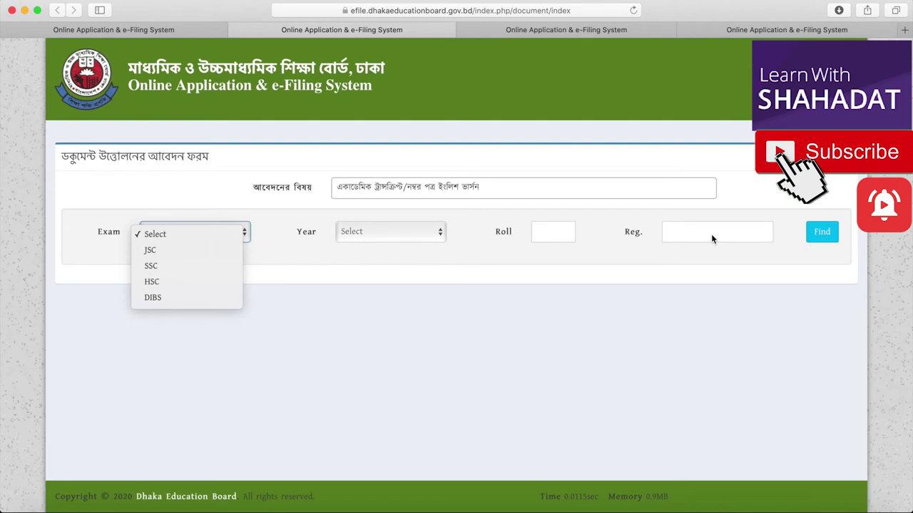
{"action": "left_click", "coordinate": [564, 36]}
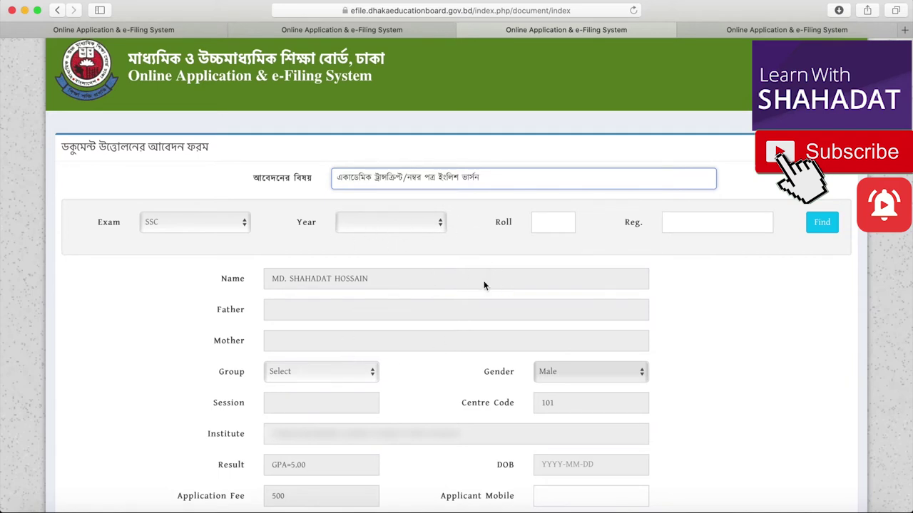
Set the Group on the SSC applicant form to Science.
{"action": "scroll", "coordinate": [436, 341], "scroll_direction": "down", "scroll_amount": 1}
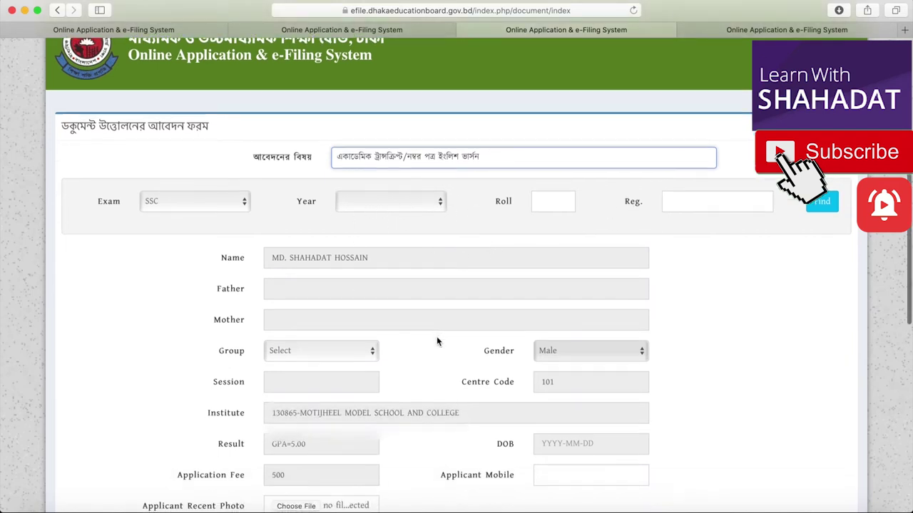
{"action": "left_click", "coordinate": [305, 339]}
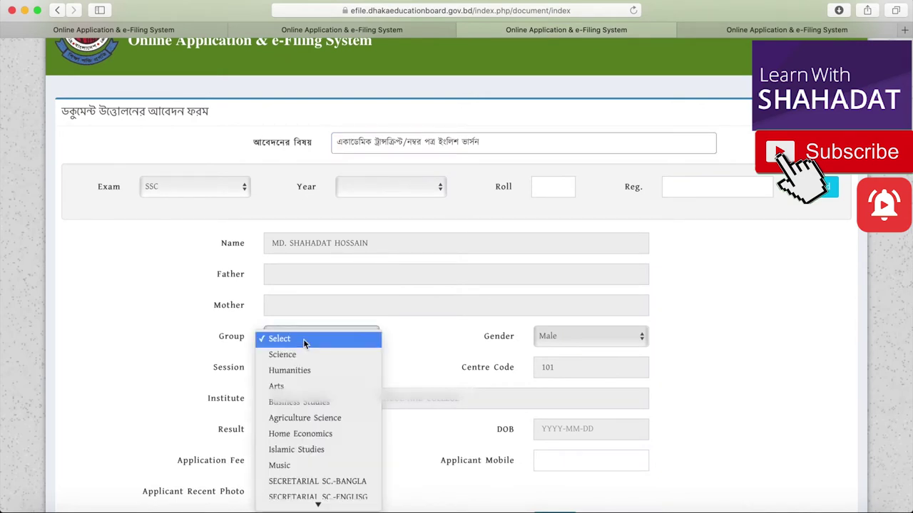
{"action": "left_click", "coordinate": [223, 354]}
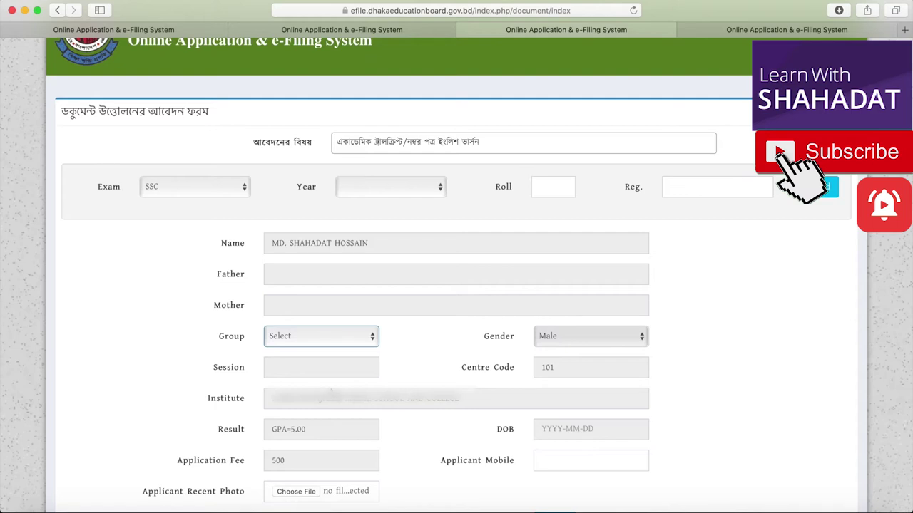
{"action": "left_click", "coordinate": [334, 345]}
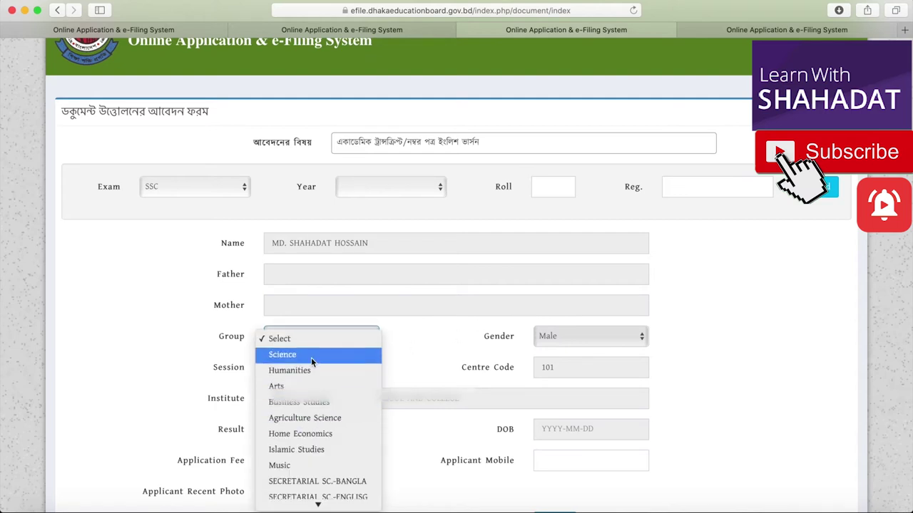
{"action": "scroll", "coordinate": [317, 442], "scroll_direction": "down", "scroll_amount": 1}
{"action": "left_click", "coordinate": [302, 345]}
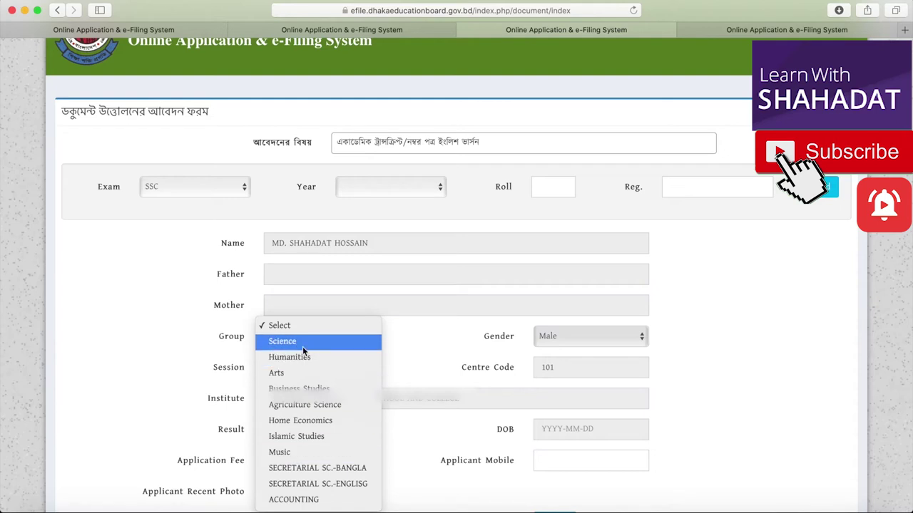
Leave Applicant Mobile empty and change the Group to Agriculture Science.
{"action": "scroll", "coordinate": [540, 448], "scroll_direction": "down", "scroll_amount": 1}
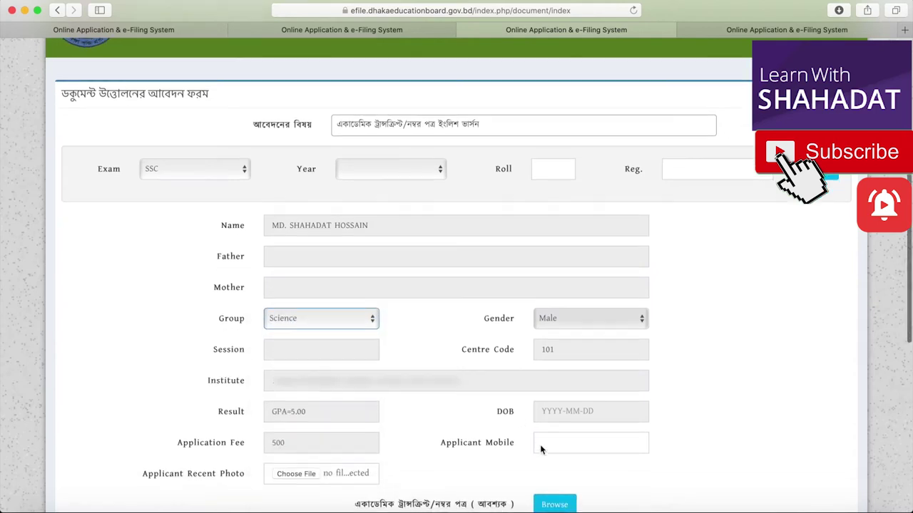
{"action": "left_click", "coordinate": [549, 443]}
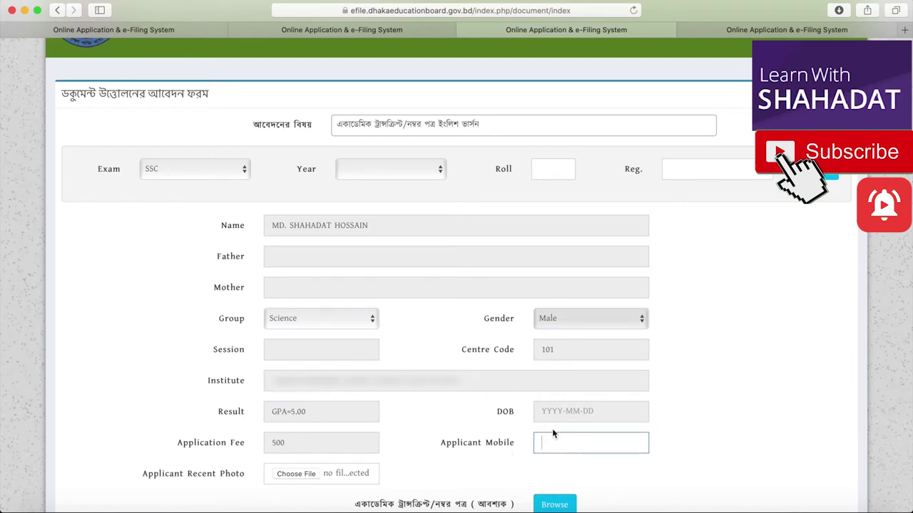
{"action": "left_click", "coordinate": [564, 410]}
{"action": "left_click", "coordinate": [276, 322]}
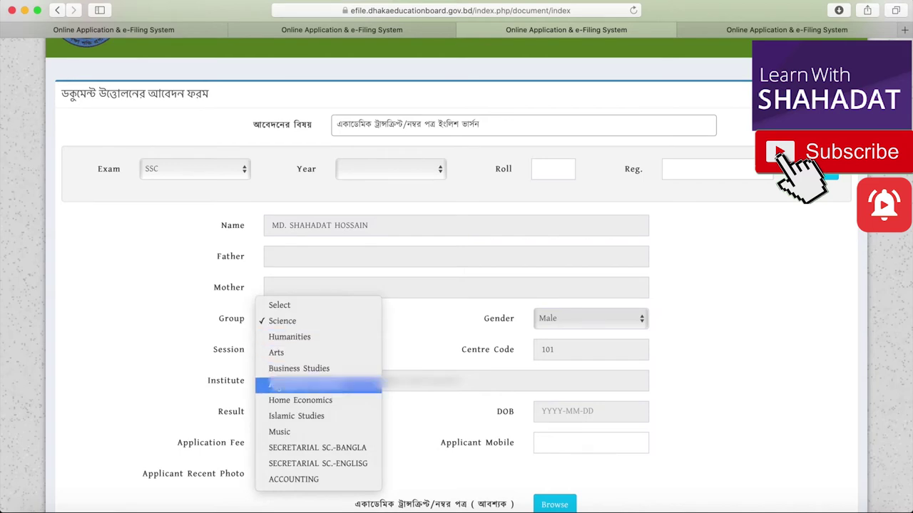
{"action": "left_click", "coordinate": [307, 381]}
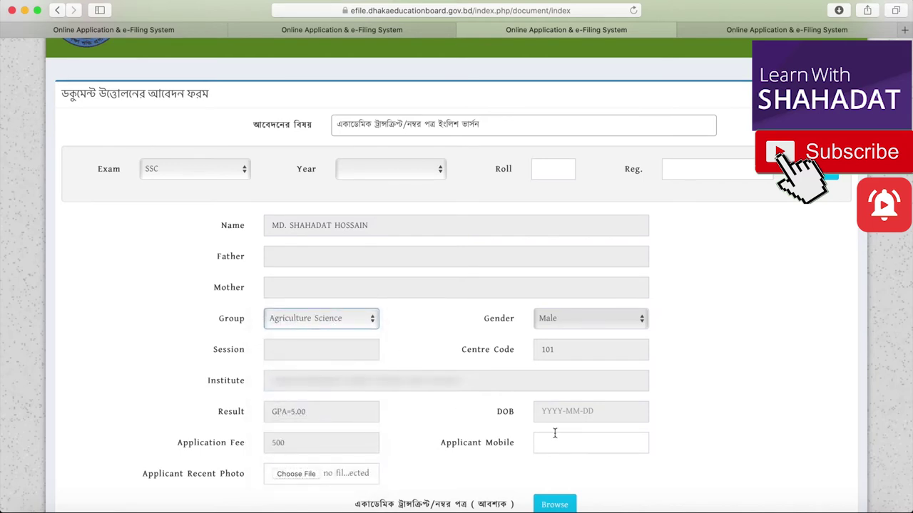
{"action": "left_click", "coordinate": [467, 450]}
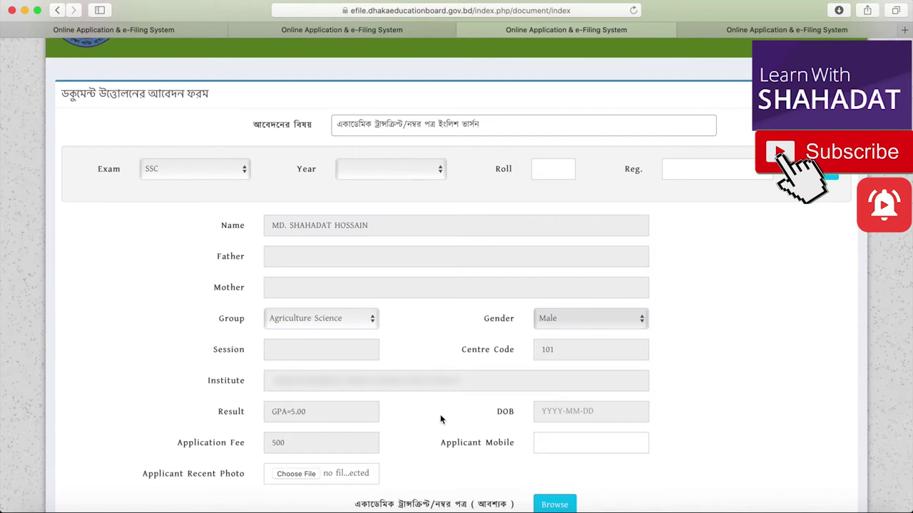
Scroll the transcript form down to the declaration checkbox and Submit button, then back up.
{"action": "scroll", "coordinate": [441, 419], "scroll_direction": "down", "scroll_amount": 1}
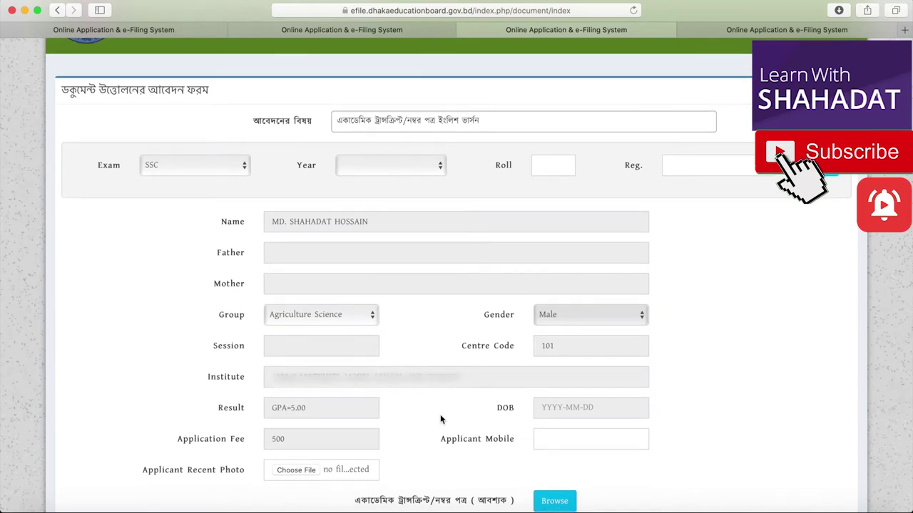
{"action": "scroll", "coordinate": [440, 420], "scroll_direction": "down", "scroll_amount": 3}
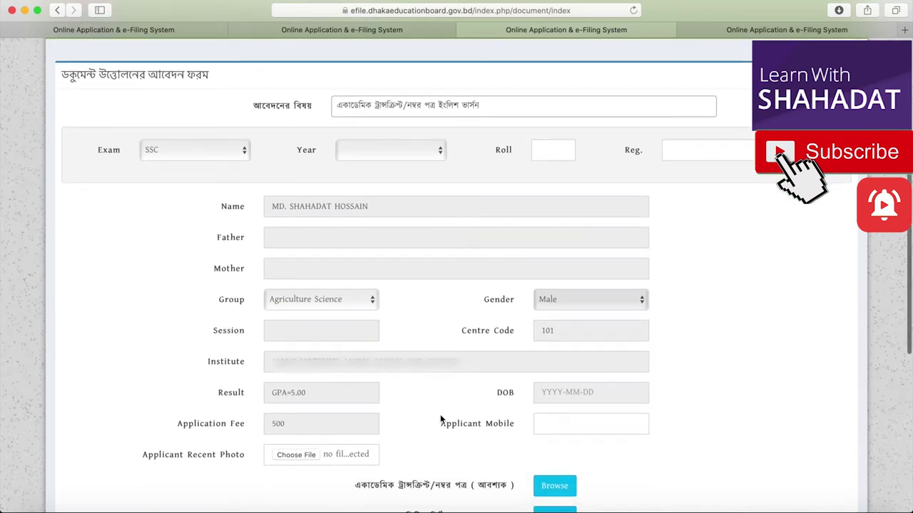
{"action": "scroll", "coordinate": [441, 420], "scroll_direction": "down", "scroll_amount": 1}
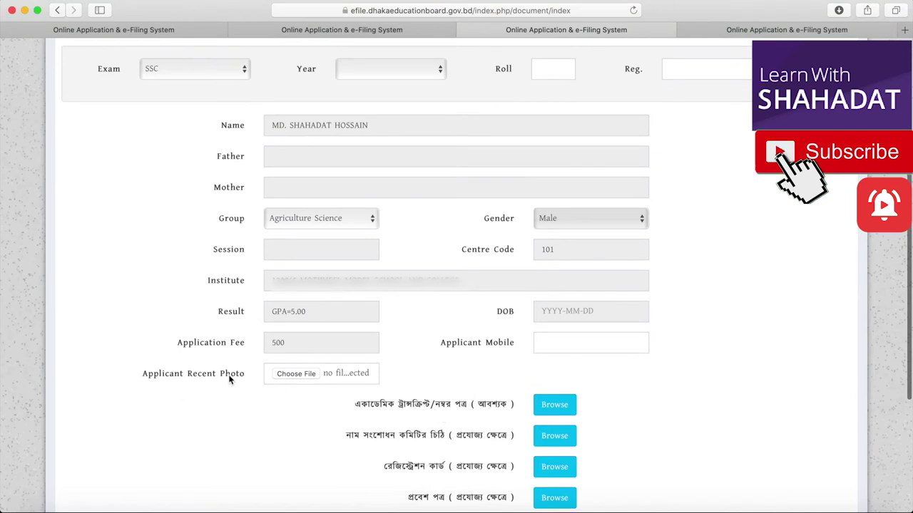
{"action": "scroll", "coordinate": [450, 389], "scroll_direction": "down", "scroll_amount": 3}
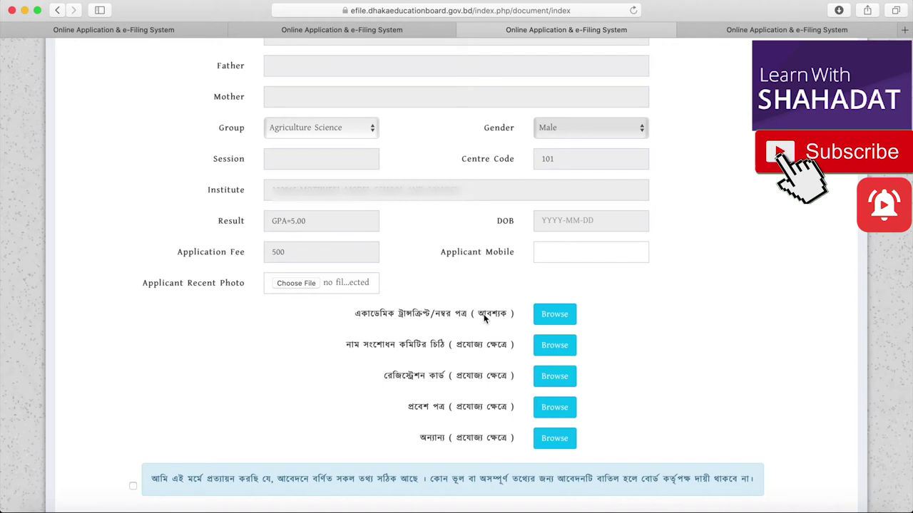
{"action": "scroll", "coordinate": [483, 318], "scroll_direction": "up", "scroll_amount": 5}
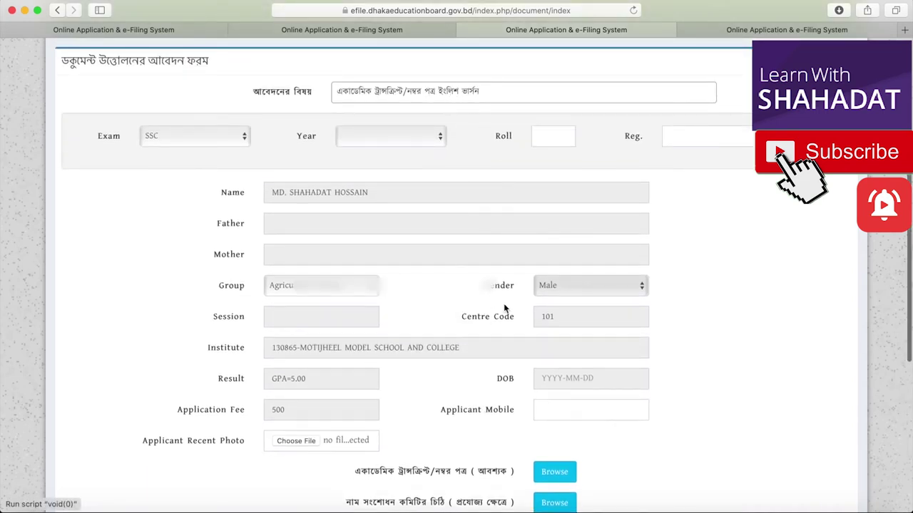
{"action": "scroll", "coordinate": [509, 285], "scroll_direction": "down", "scroll_amount": 3}
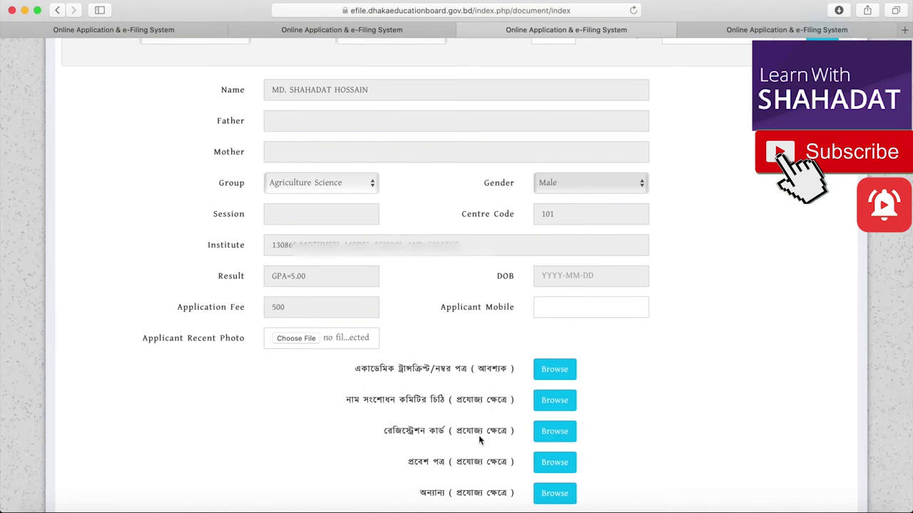
{"action": "scroll", "coordinate": [478, 435], "scroll_direction": "down", "scroll_amount": 1}
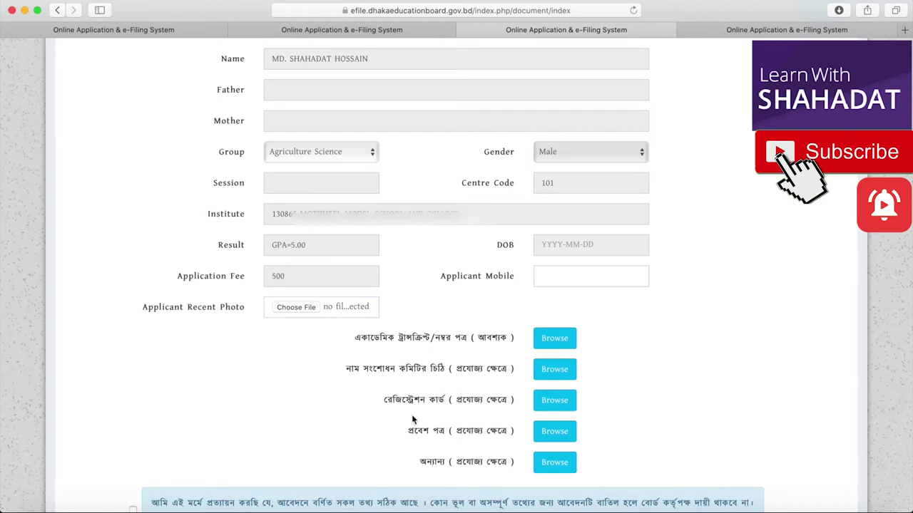
{"action": "scroll", "coordinate": [412, 420], "scroll_direction": "down", "scroll_amount": 1}
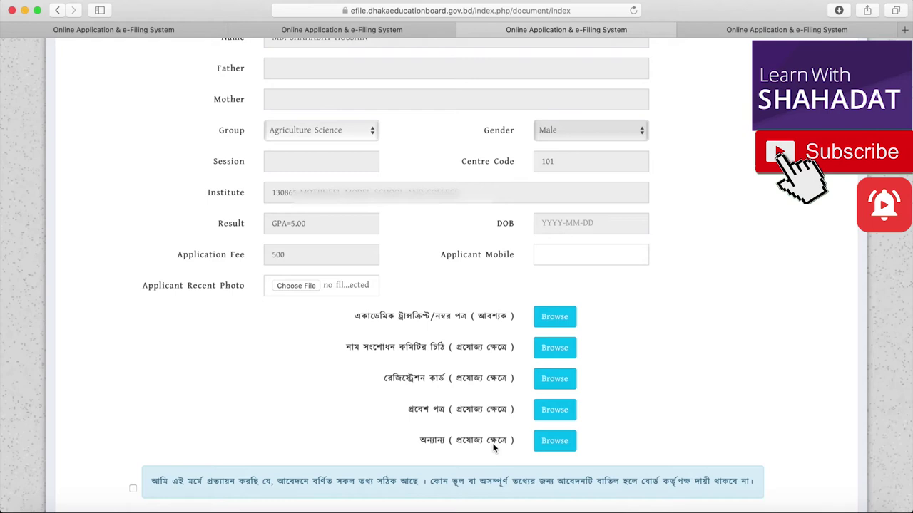
{"action": "scroll", "coordinate": [492, 447], "scroll_direction": "down", "scroll_amount": 1}
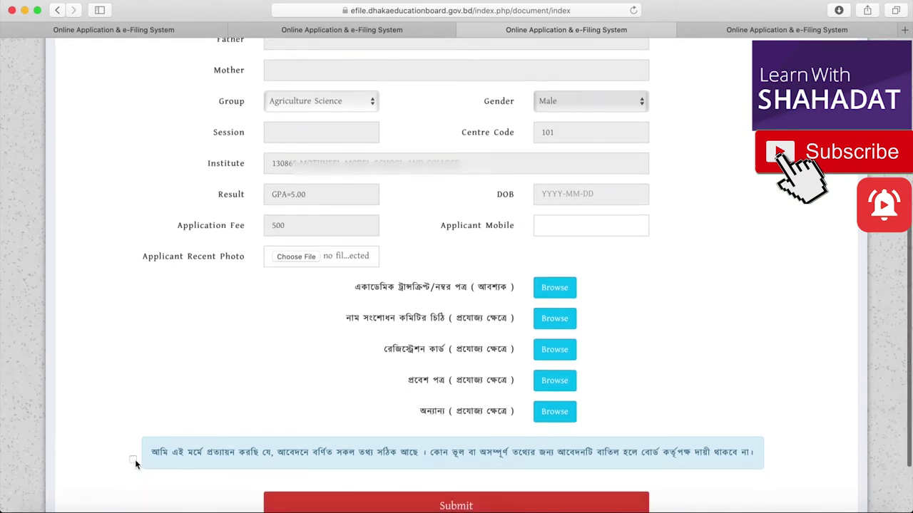
{"action": "scroll", "coordinate": [349, 435], "scroll_direction": "up", "scroll_amount": 3}
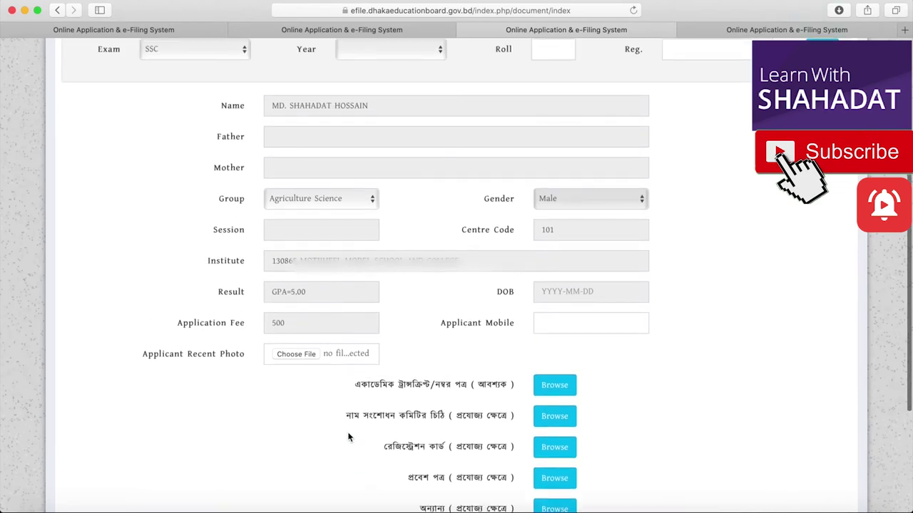
{"action": "scroll", "coordinate": [349, 437], "scroll_direction": "up", "scroll_amount": 2}
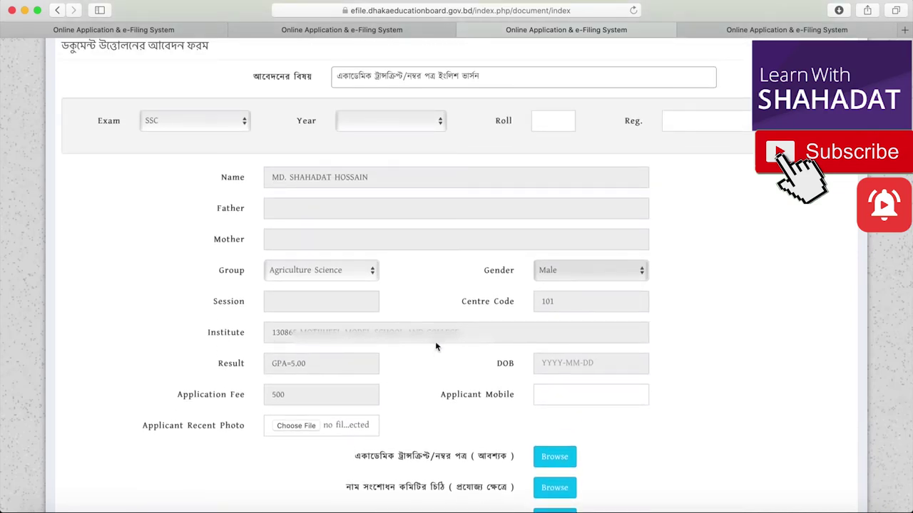
{"action": "scroll", "coordinate": [436, 346], "scroll_direction": "up", "scroll_amount": 1}
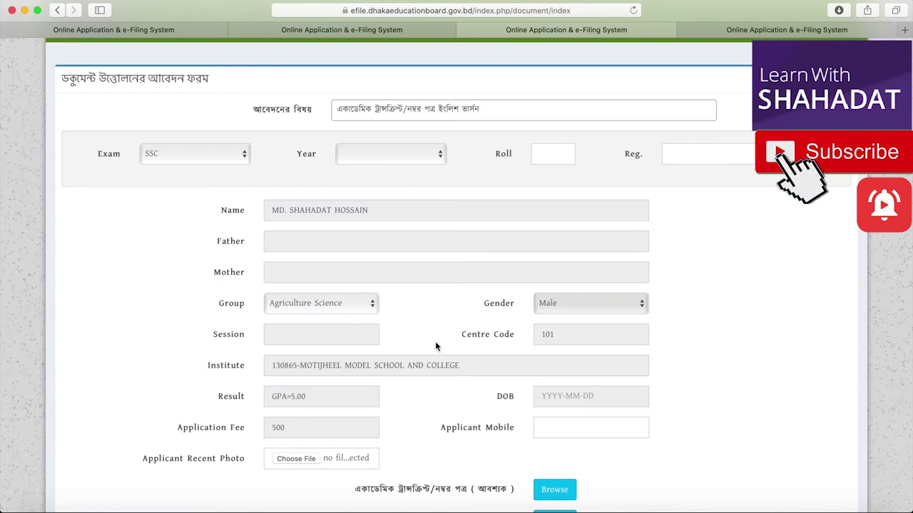
{"action": "scroll", "coordinate": [436, 347], "scroll_direction": "down", "scroll_amount": 4}
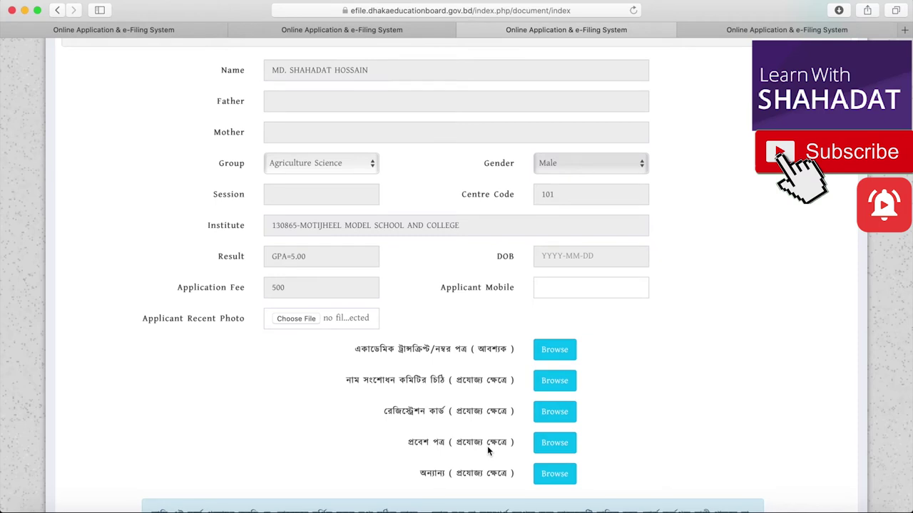
{"action": "scroll", "coordinate": [487, 445], "scroll_direction": "up", "scroll_amount": 2}
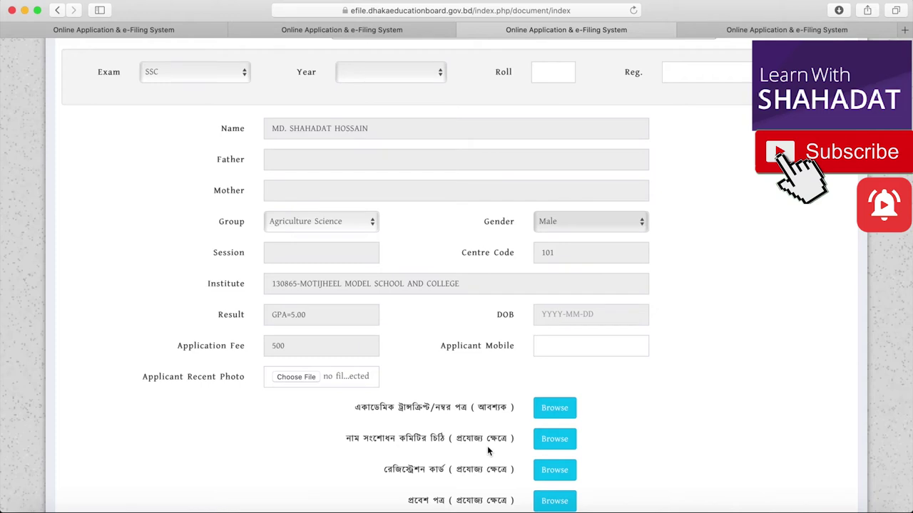
{"action": "scroll", "coordinate": [487, 445], "scroll_direction": "up", "scroll_amount": 1}
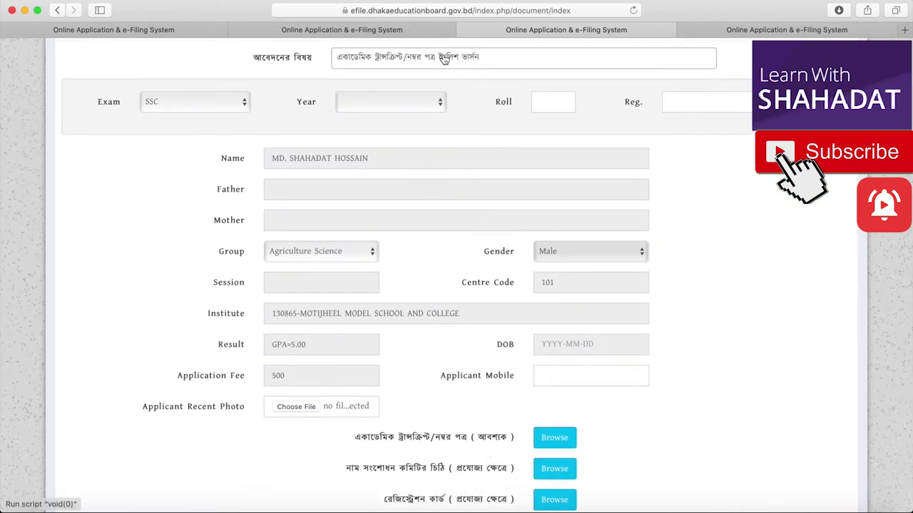
{"action": "scroll", "coordinate": [413, 391], "scroll_direction": "down", "scroll_amount": 3}
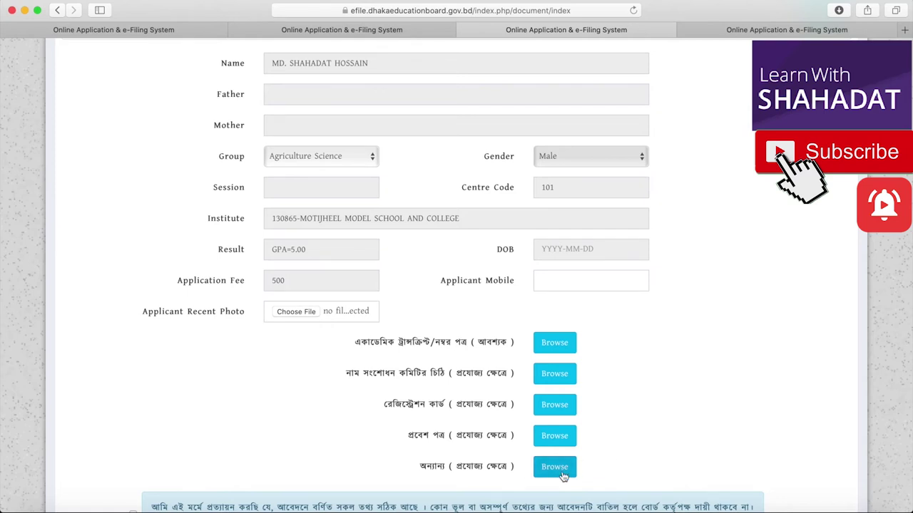
View the fresh-copy request tab, then return to the top of the English-version transcript form.
{"action": "left_click", "coordinate": [766, 33]}
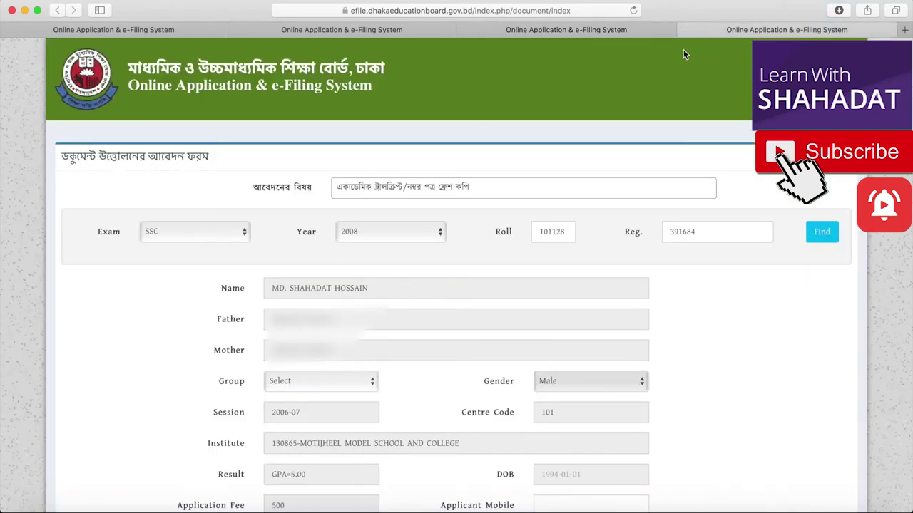
{"action": "left_click", "coordinate": [644, 30]}
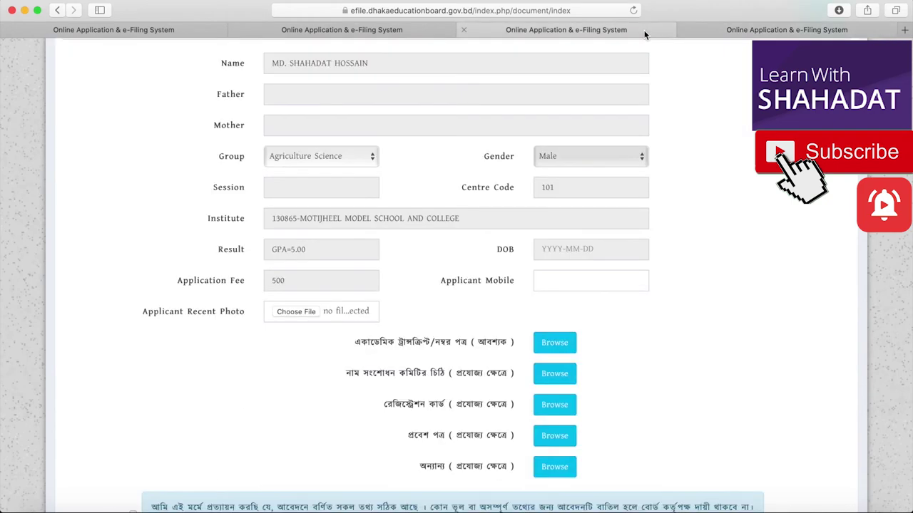
{"action": "scroll", "coordinate": [626, 198], "scroll_direction": "up", "scroll_amount": 5}
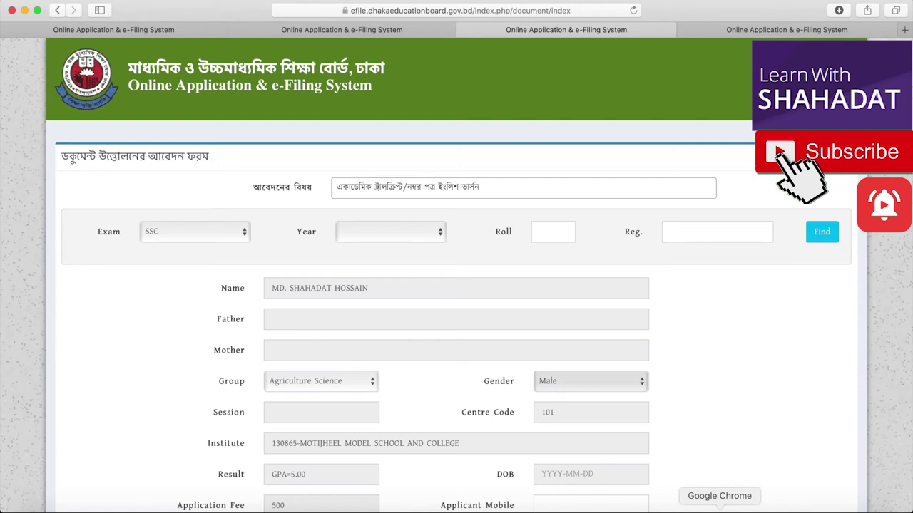
{"action": "left_click", "coordinate": [481, 11]}
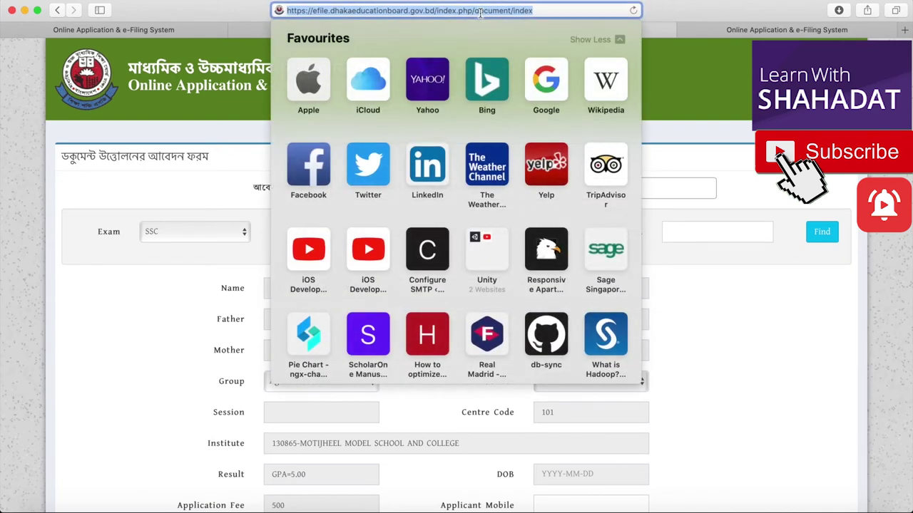
Go to youtube.com/lear and open the Education Board Certificate Correction video.
{"action": "type", "text": "youtube.com/lear"}
{"action": "key", "text": "Return"}
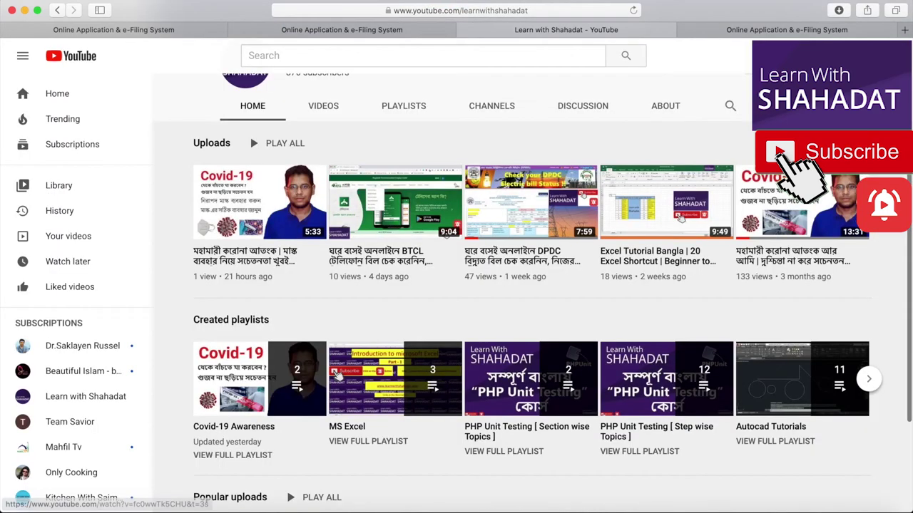
{"action": "left_click", "coordinate": [868, 202]}
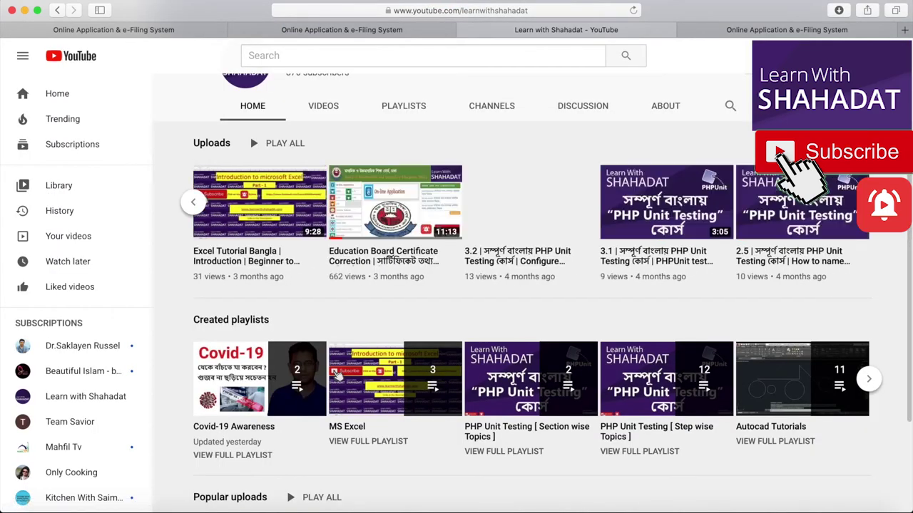
{"action": "left_click", "coordinate": [428, 203]}
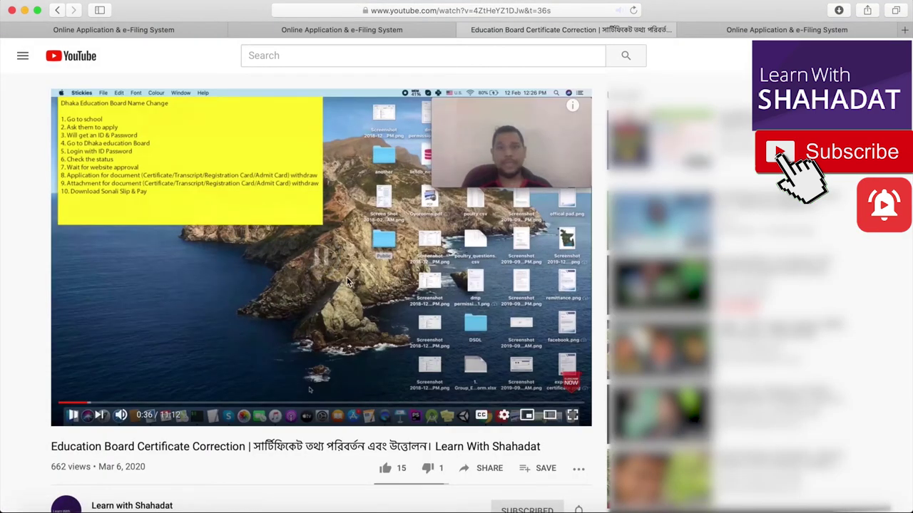
Expand the long question in the comments and show replies to the fresh document question.
{"action": "scroll", "coordinate": [346, 280], "scroll_direction": "down", "scroll_amount": 2}
{"action": "scroll", "coordinate": [347, 281], "scroll_direction": "down", "scroll_amount": 5}
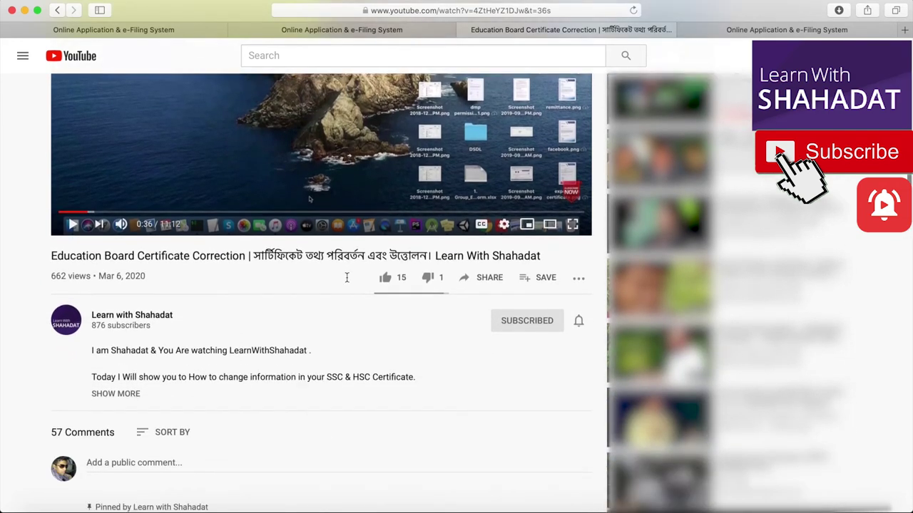
{"action": "scroll", "coordinate": [347, 279], "scroll_direction": "down", "scroll_amount": 6}
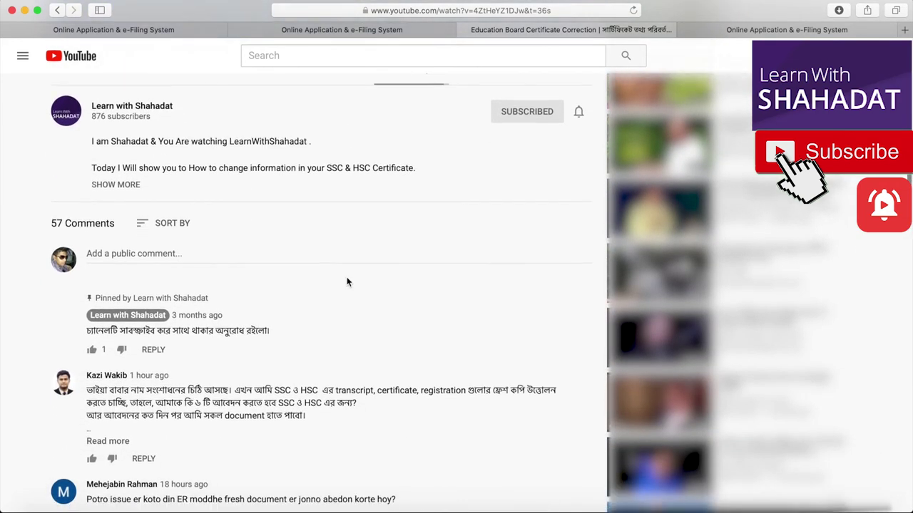
{"action": "scroll", "coordinate": [347, 282], "scroll_direction": "down", "scroll_amount": 1}
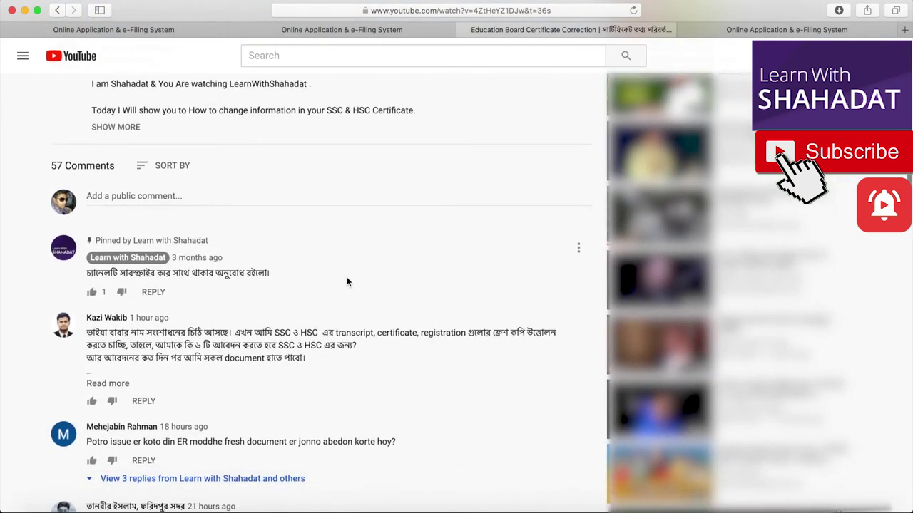
{"action": "left_click", "coordinate": [108, 384]}
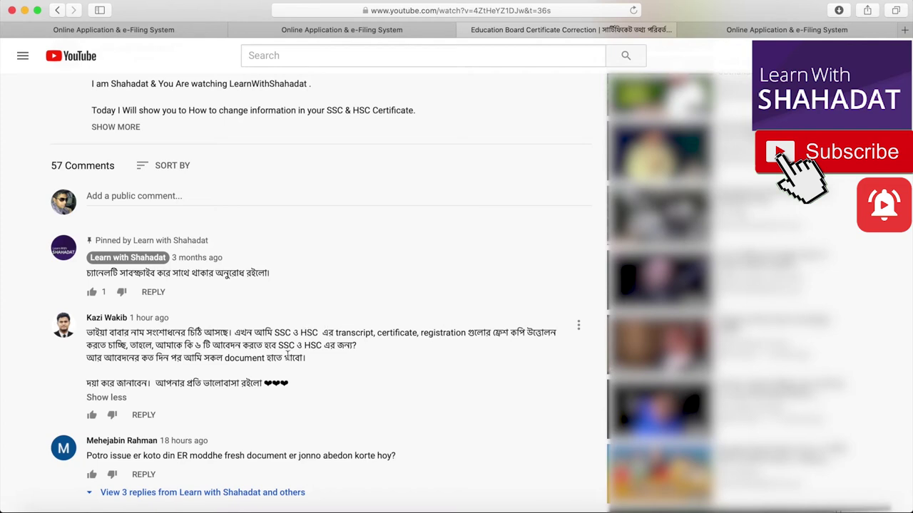
{"action": "scroll", "coordinate": [250, 372], "scroll_direction": "down", "scroll_amount": 2}
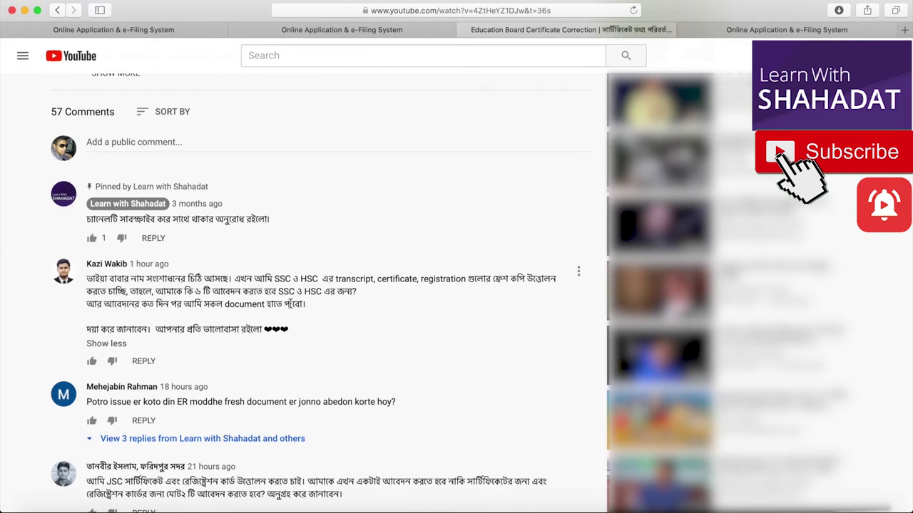
{"action": "scroll", "coordinate": [244, 347], "scroll_direction": "down", "scroll_amount": 3}
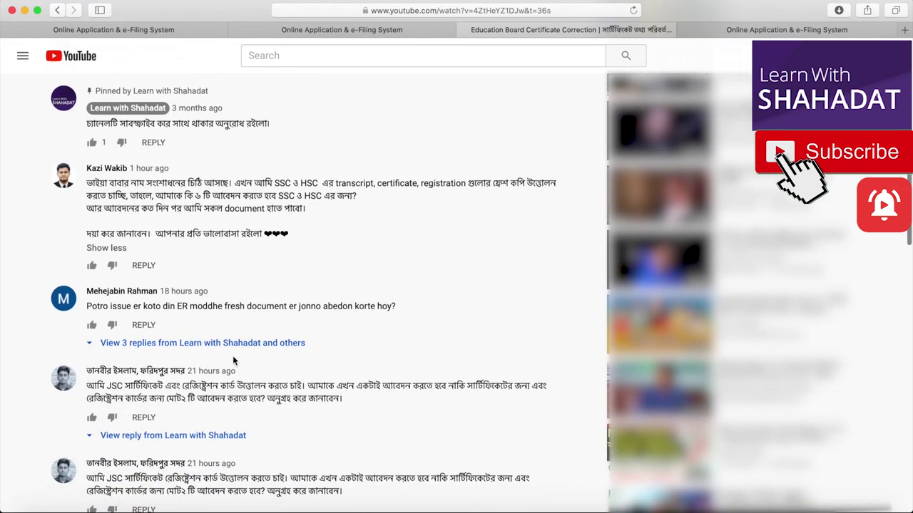
{"action": "left_click", "coordinate": [207, 344]}
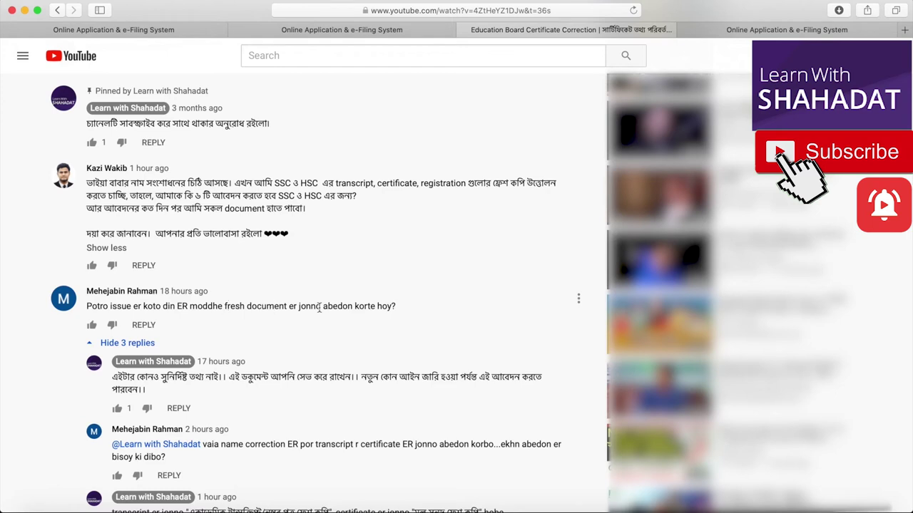
{"action": "scroll", "coordinate": [354, 329], "scroll_direction": "down", "scroll_amount": 2}
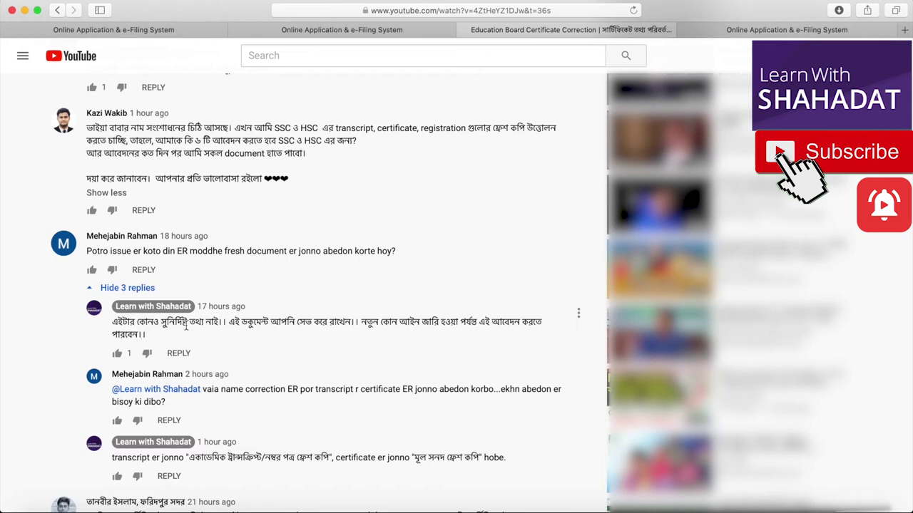
{"action": "scroll", "coordinate": [187, 327], "scroll_direction": "down", "scroll_amount": 2}
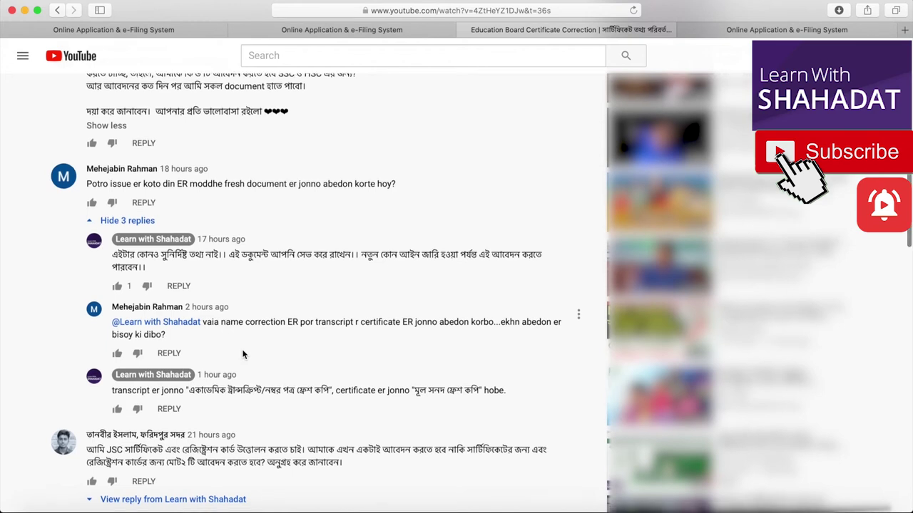
{"action": "scroll", "coordinate": [242, 354], "scroll_direction": "down", "scroll_amount": 1}
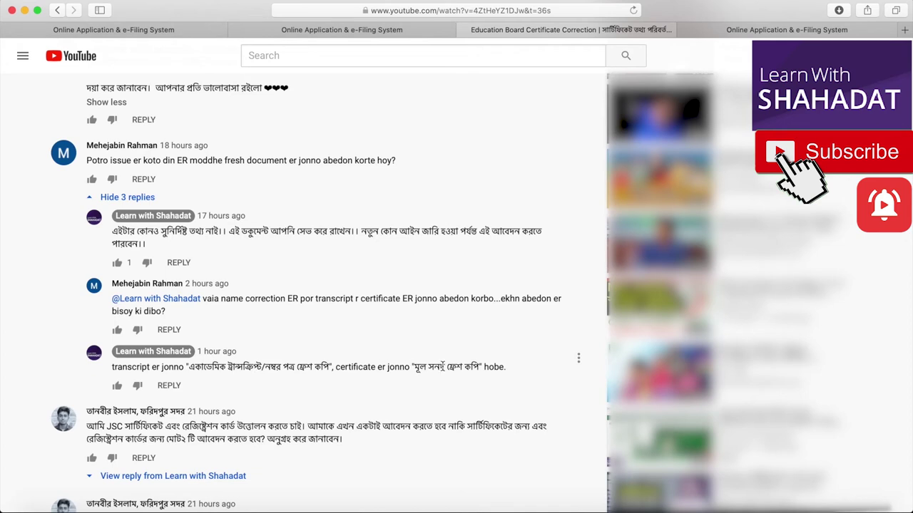
{"action": "scroll", "coordinate": [442, 366], "scroll_direction": "down", "scroll_amount": 3}
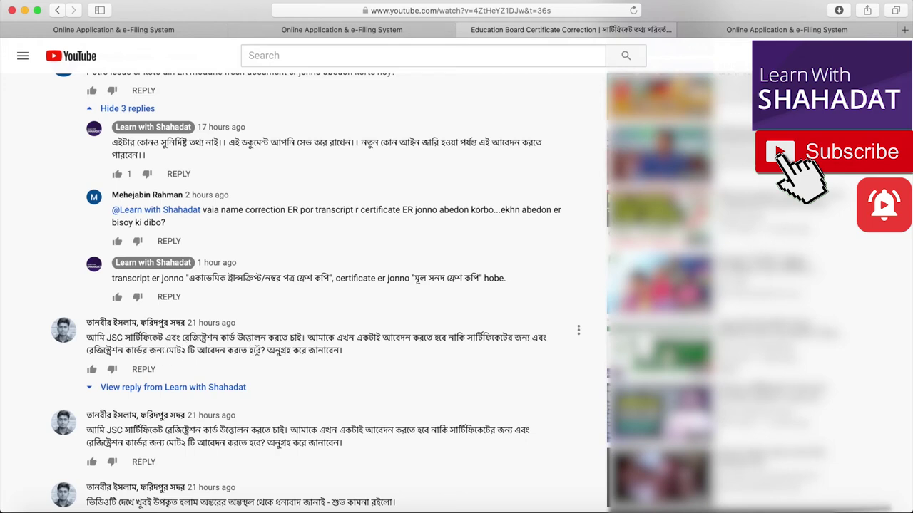
{"action": "left_click", "coordinate": [194, 387]}
Read the channel's reply on the JSC certificate and registration card comment, then further comments.
{"action": "scroll", "coordinate": [203, 391], "scroll_direction": "down", "scroll_amount": 7}
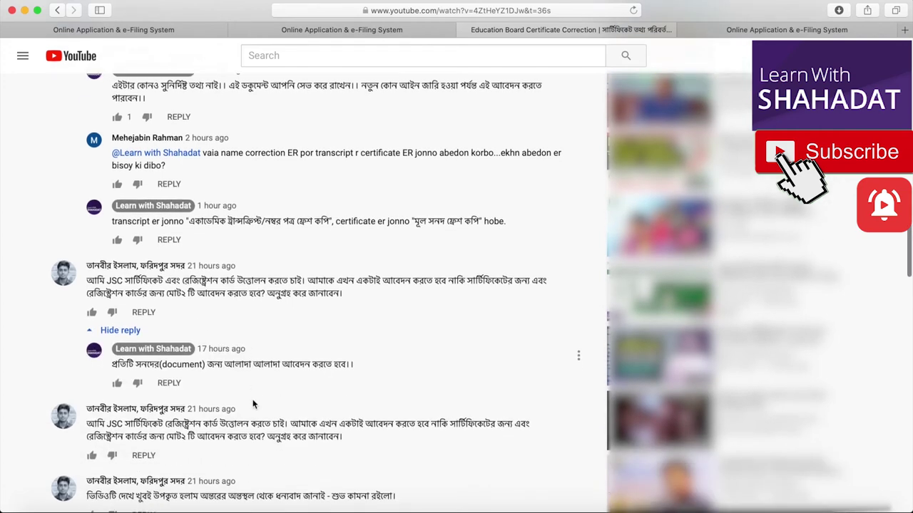
{"action": "scroll", "coordinate": [253, 404], "scroll_direction": "down", "scroll_amount": 1}
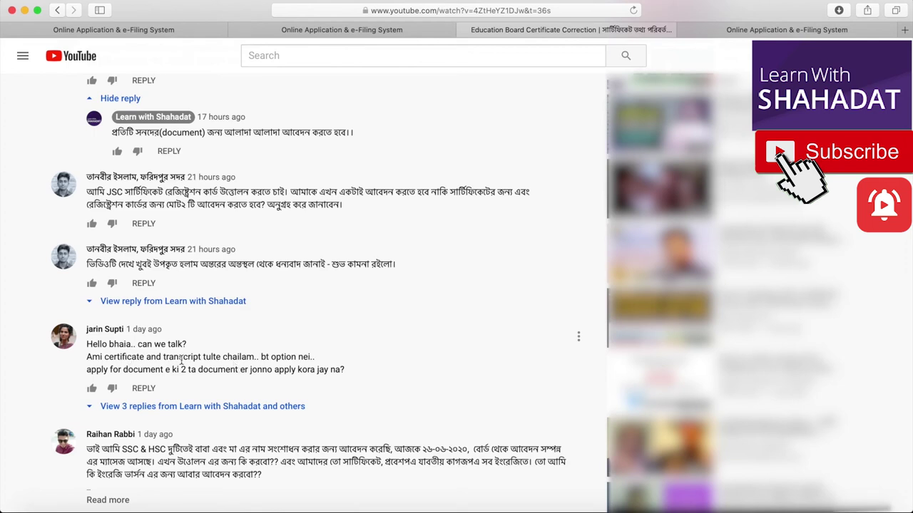
{"action": "scroll", "coordinate": [249, 322], "scroll_direction": "up", "scroll_amount": 3}
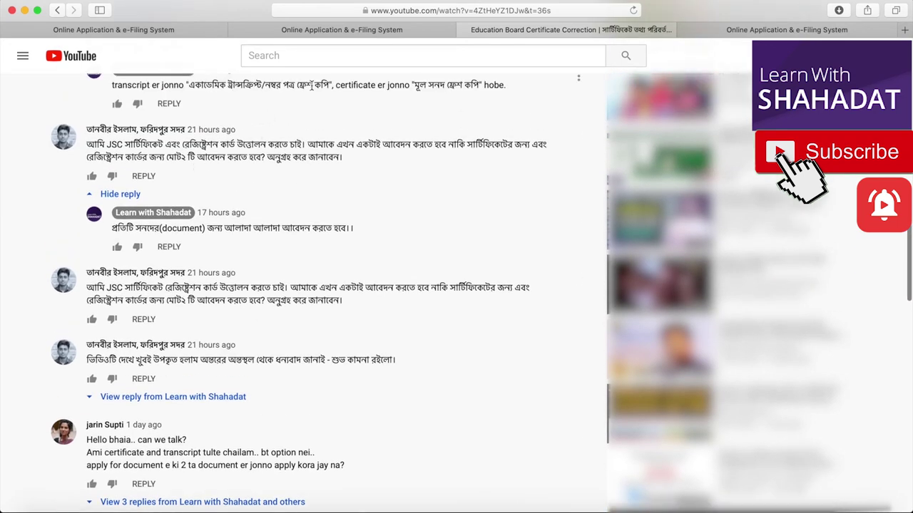
{"action": "scroll", "coordinate": [244, 401], "scroll_direction": "down", "scroll_amount": 1}
{"action": "scroll", "coordinate": [243, 400], "scroll_direction": "down", "scroll_amount": 3}
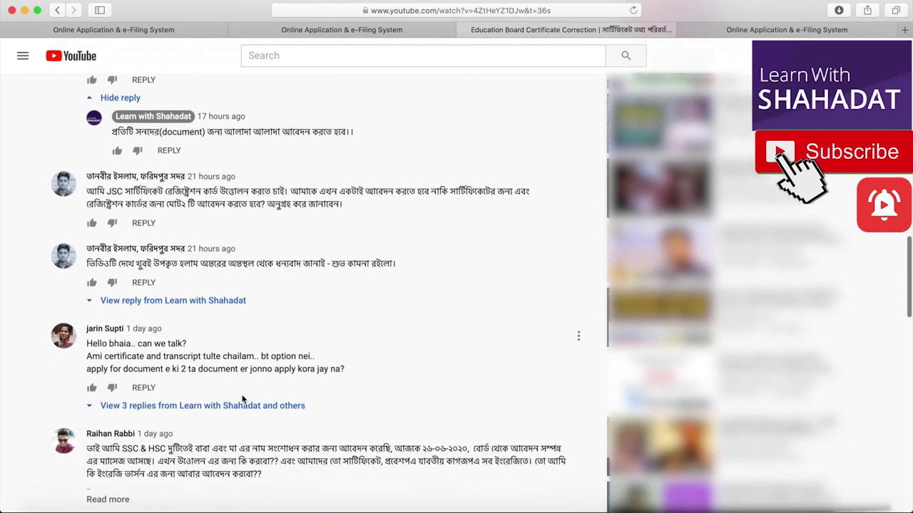
{"action": "scroll", "coordinate": [242, 399], "scroll_direction": "down", "scroll_amount": 1}
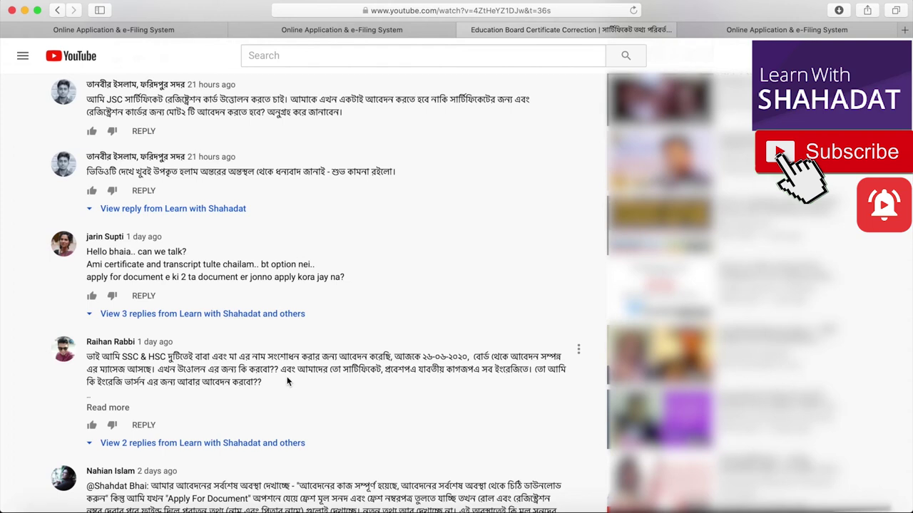
{"action": "scroll", "coordinate": [287, 382], "scroll_direction": "down", "scroll_amount": 5}
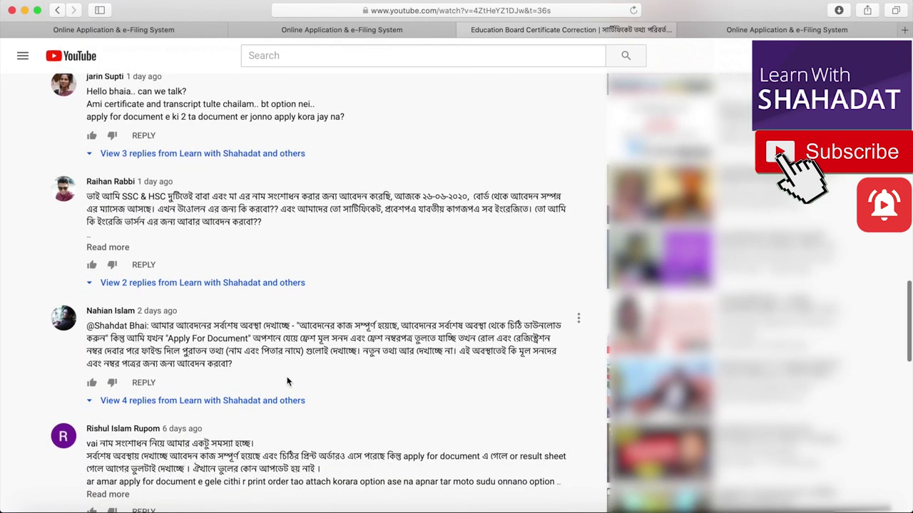
{"action": "left_click", "coordinate": [229, 402]}
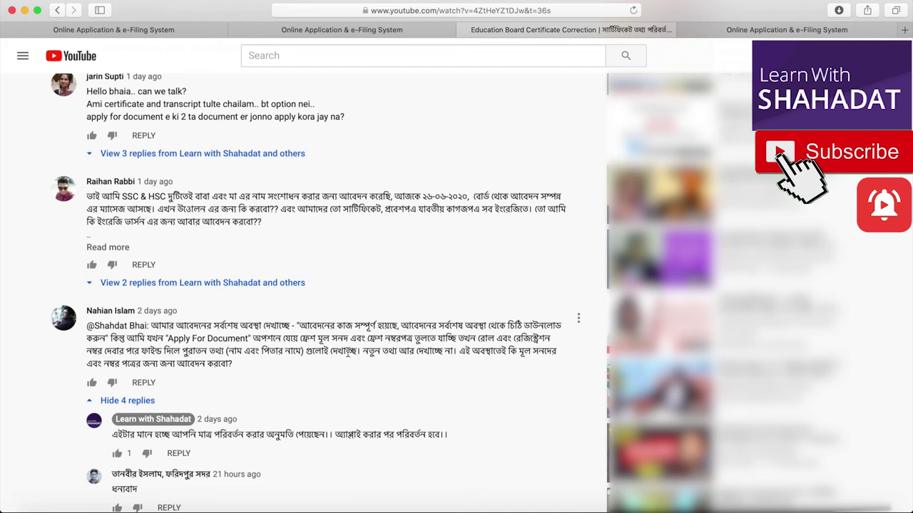
{"action": "scroll", "coordinate": [349, 361], "scroll_direction": "down", "scroll_amount": 5}
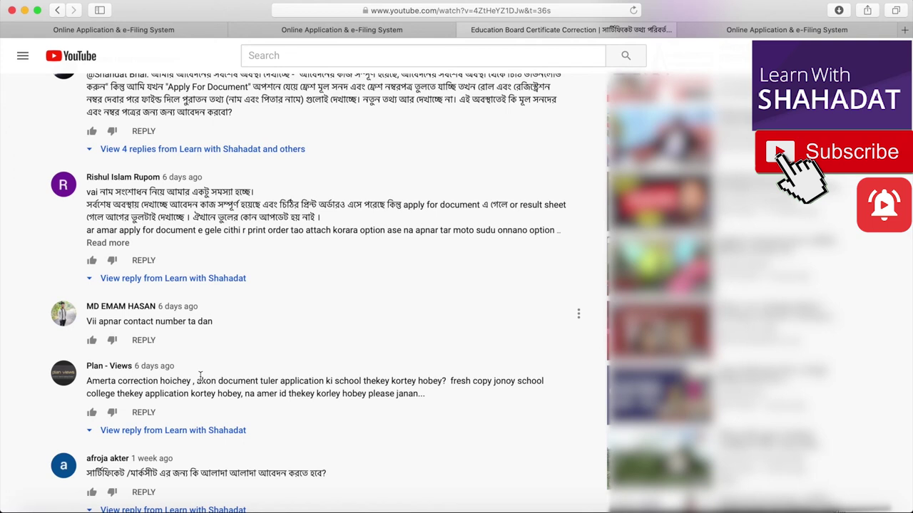
{"action": "scroll", "coordinate": [200, 376], "scroll_direction": "down", "scroll_amount": 2}
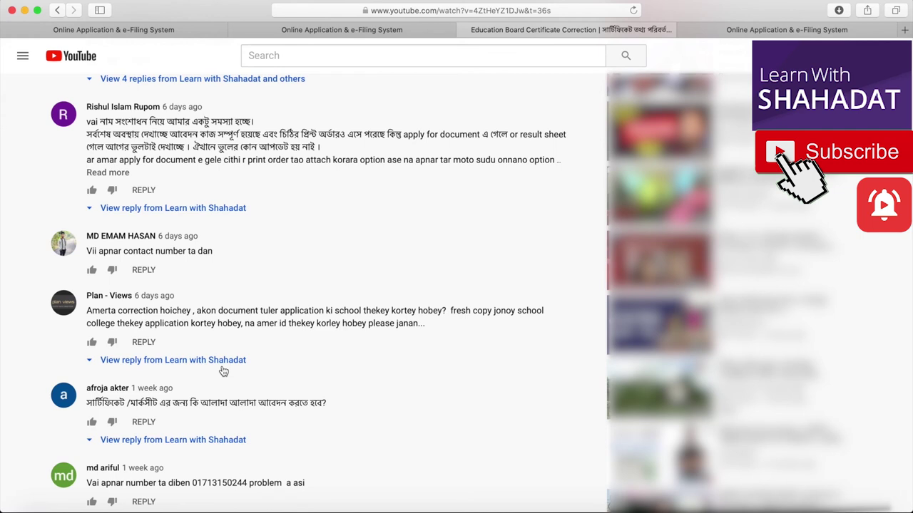
{"action": "scroll", "coordinate": [223, 372], "scroll_direction": "down", "scroll_amount": 1}
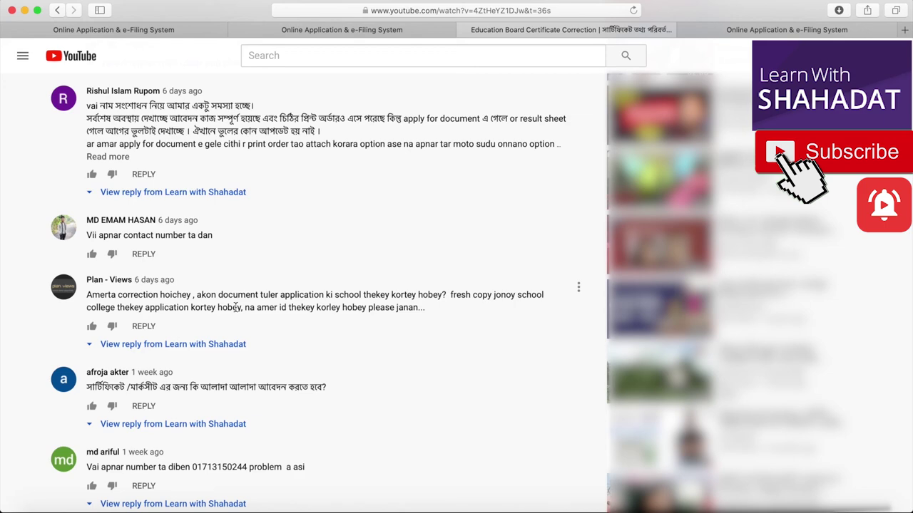
{"action": "scroll", "coordinate": [236, 307], "scroll_direction": "up", "scroll_amount": 3}
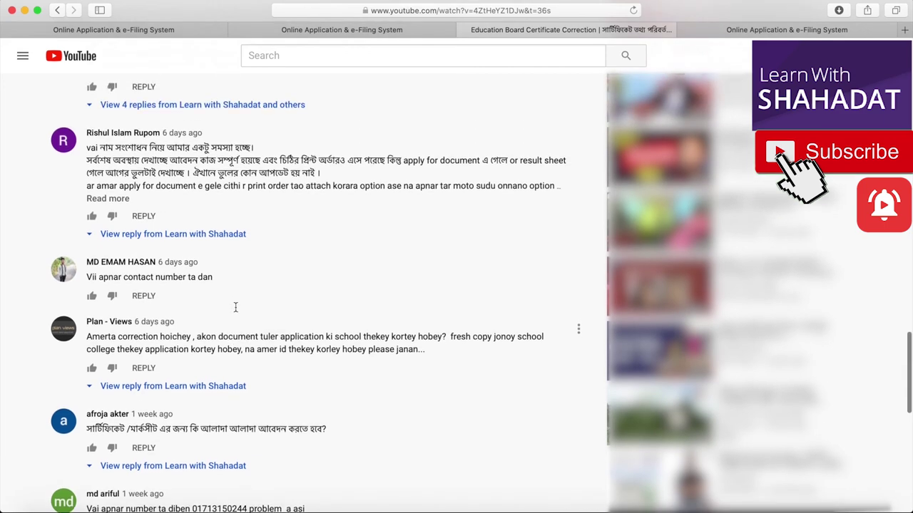
{"action": "scroll", "coordinate": [240, 335], "scroll_direction": "down", "scroll_amount": 2}
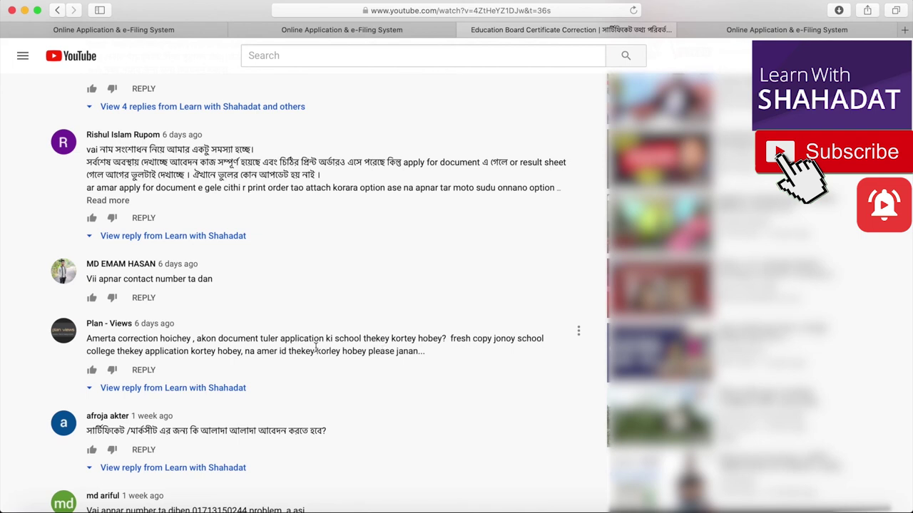
{"action": "scroll", "coordinate": [316, 348], "scroll_direction": "down", "scroll_amount": 2}
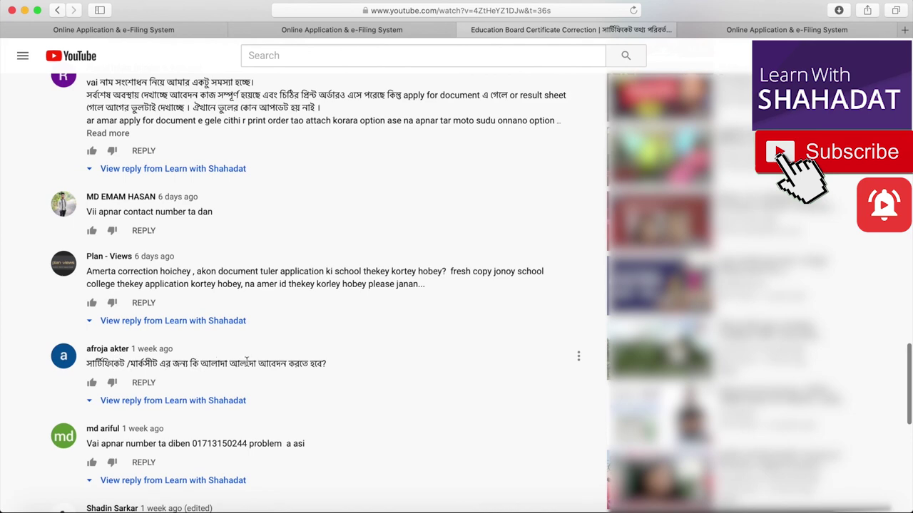
{"action": "scroll", "coordinate": [283, 363], "scroll_direction": "down", "scroll_amount": 5}
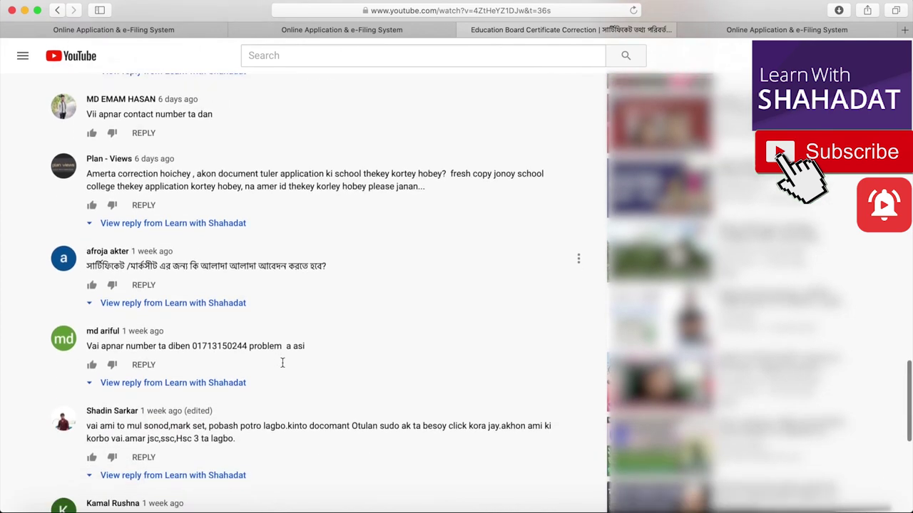
{"action": "scroll", "coordinate": [283, 366], "scroll_direction": "down", "scroll_amount": 2}
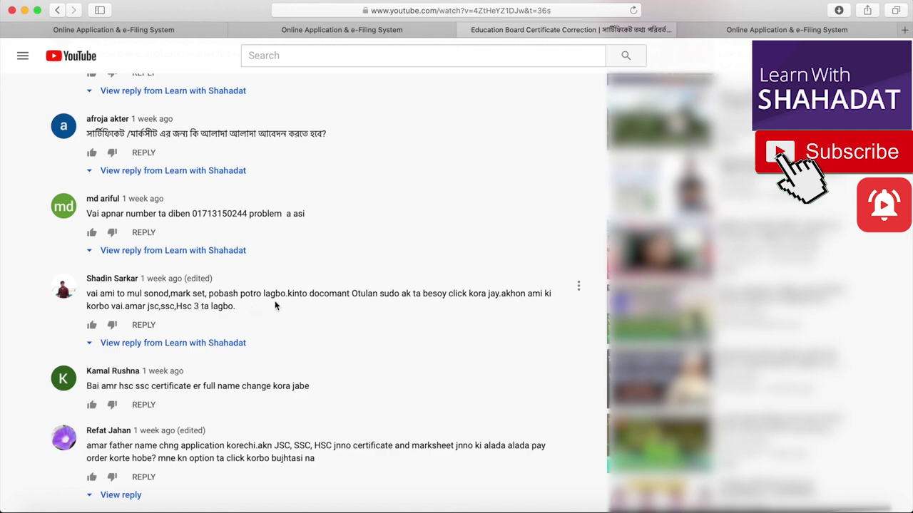
{"action": "scroll", "coordinate": [275, 305], "scroll_direction": "down", "scroll_amount": 3}
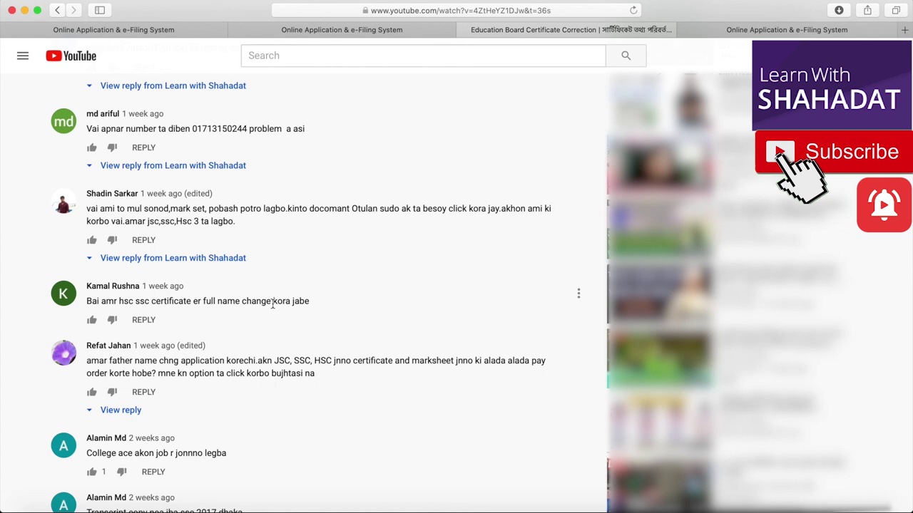
Scroll up from the comments back to the certificate correction video player and title.
{"action": "scroll", "coordinate": [272, 303], "scroll_direction": "down", "scroll_amount": 7}
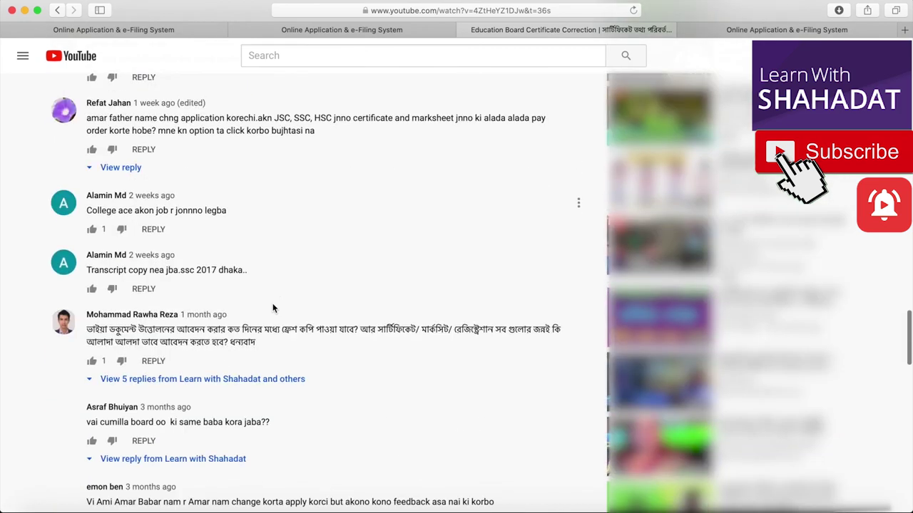
{"action": "scroll", "coordinate": [273, 308], "scroll_direction": "down", "scroll_amount": 1}
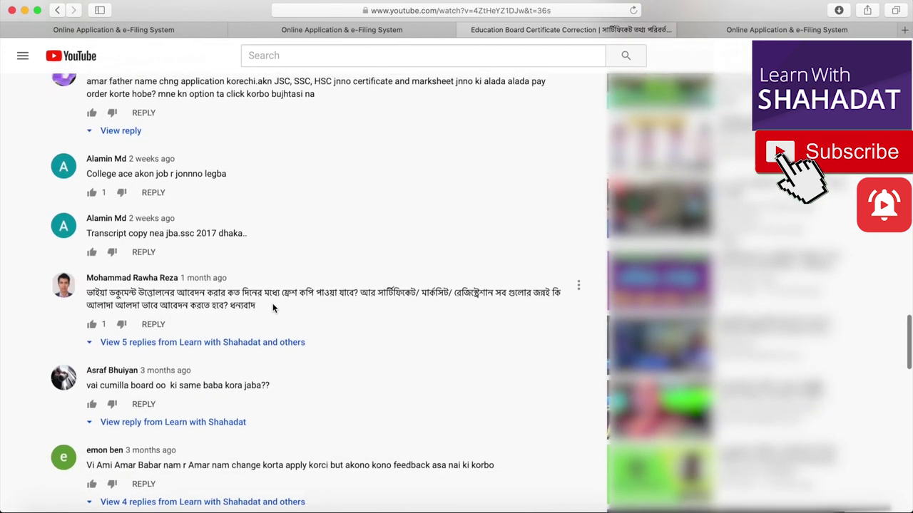
{"action": "scroll", "coordinate": [272, 308], "scroll_direction": "up", "scroll_amount": 20}
{"action": "scroll", "coordinate": [273, 308], "scroll_direction": "up", "scroll_amount": 20}
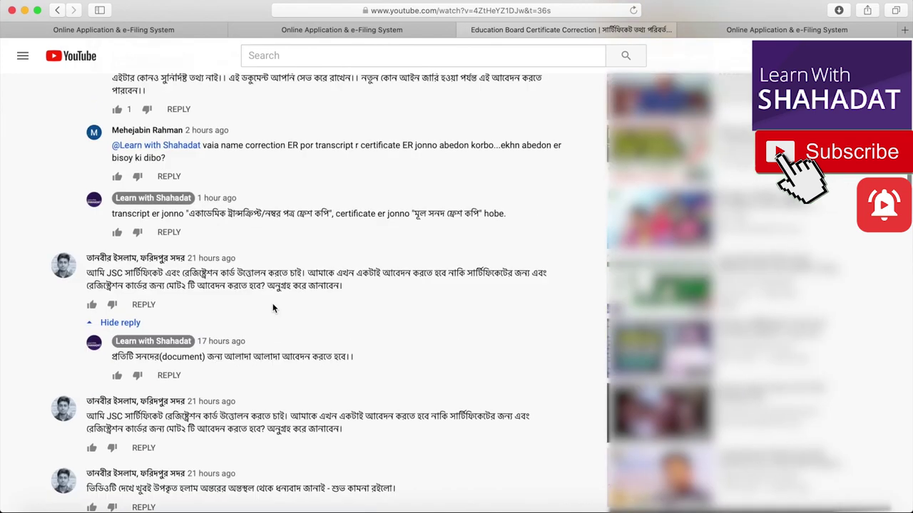
{"action": "scroll", "coordinate": [272, 308], "scroll_direction": "up", "scroll_amount": 5}
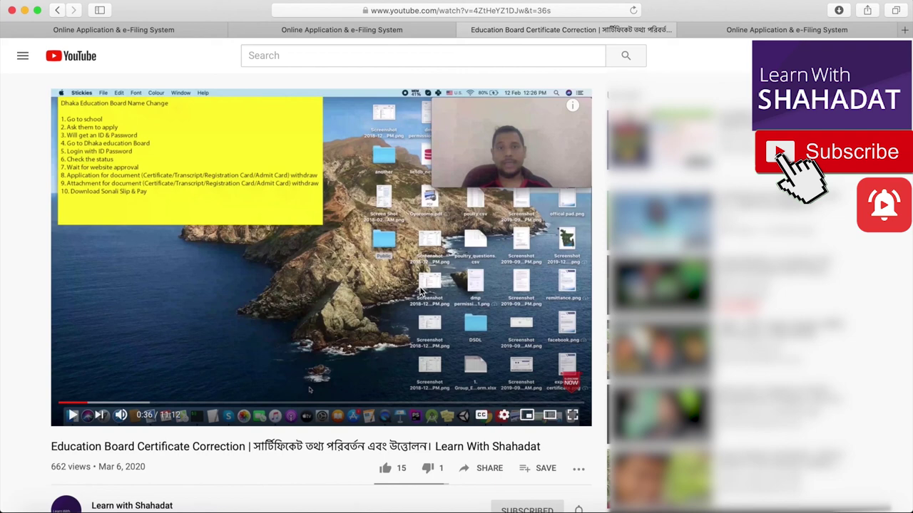
{"action": "scroll", "coordinate": [421, 290], "scroll_direction": "down", "scroll_amount": 3}
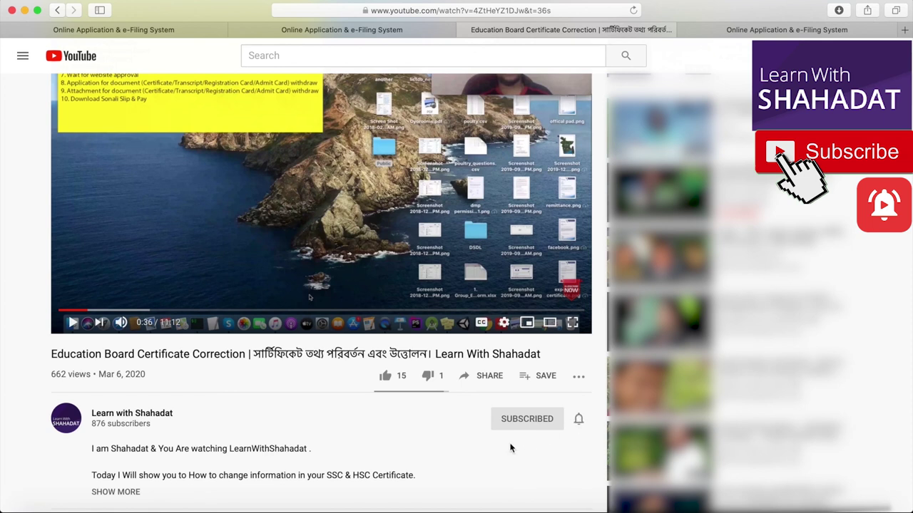
{"action": "scroll", "coordinate": [370, 430], "scroll_direction": "up", "scroll_amount": 2}
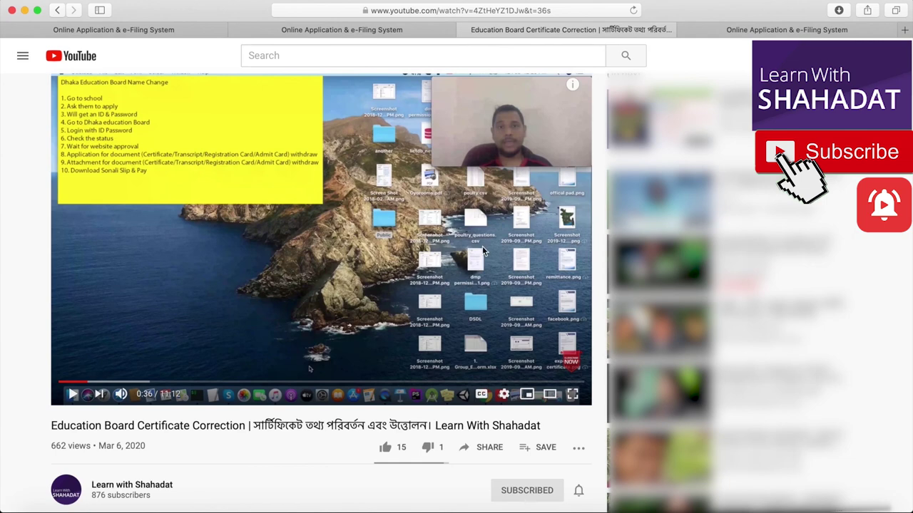